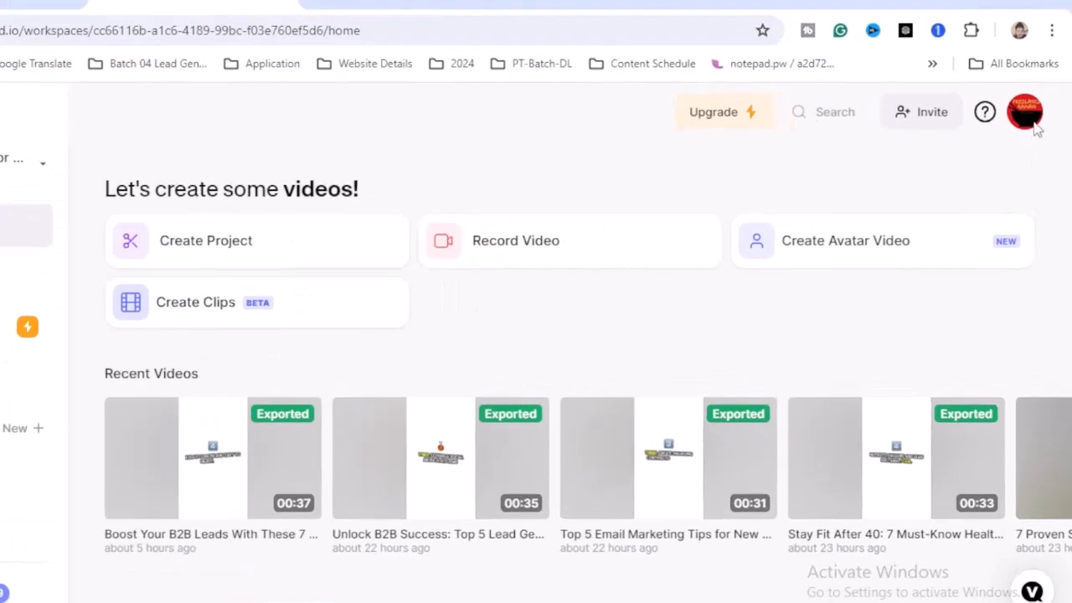
Create a new project and generate an AI video from the prompt "top 10 business that does not need money to start"
click(1030, 120)
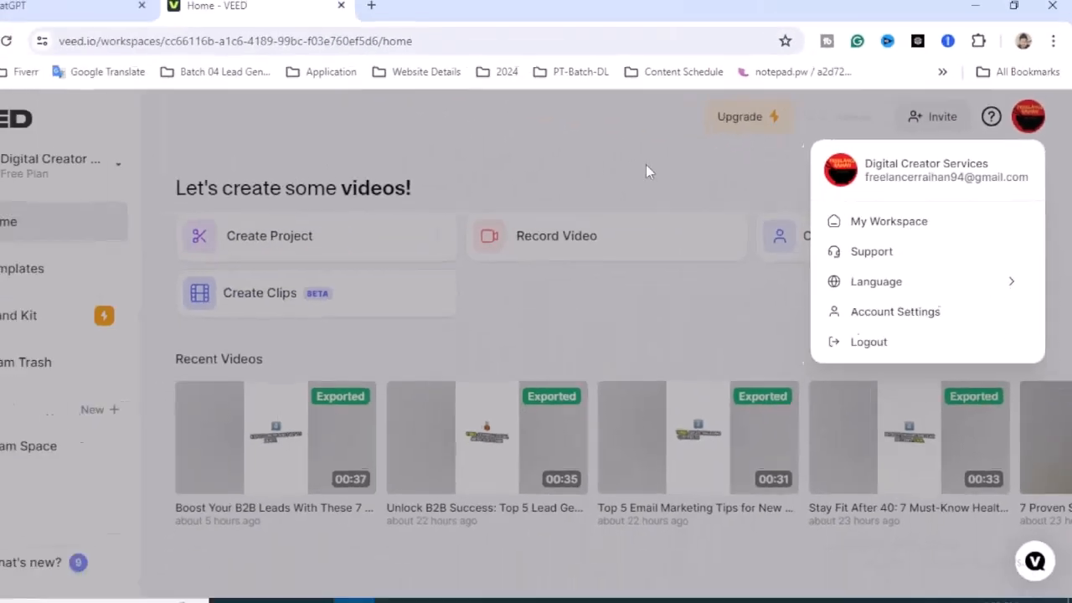
click(326, 240)
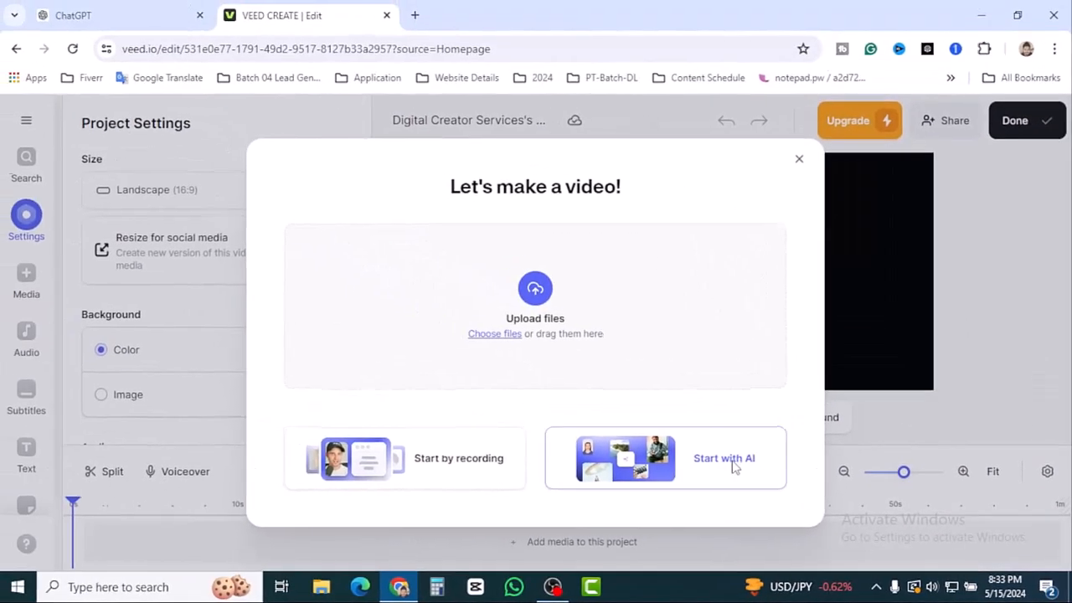
click(643, 427)
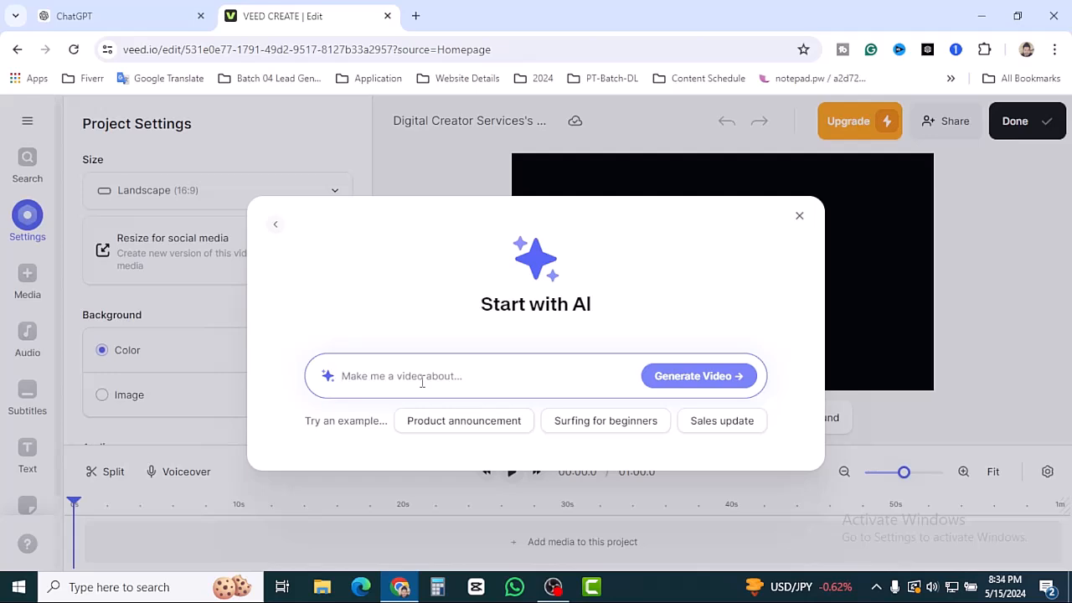
text(top 10 business that does not need money to start)
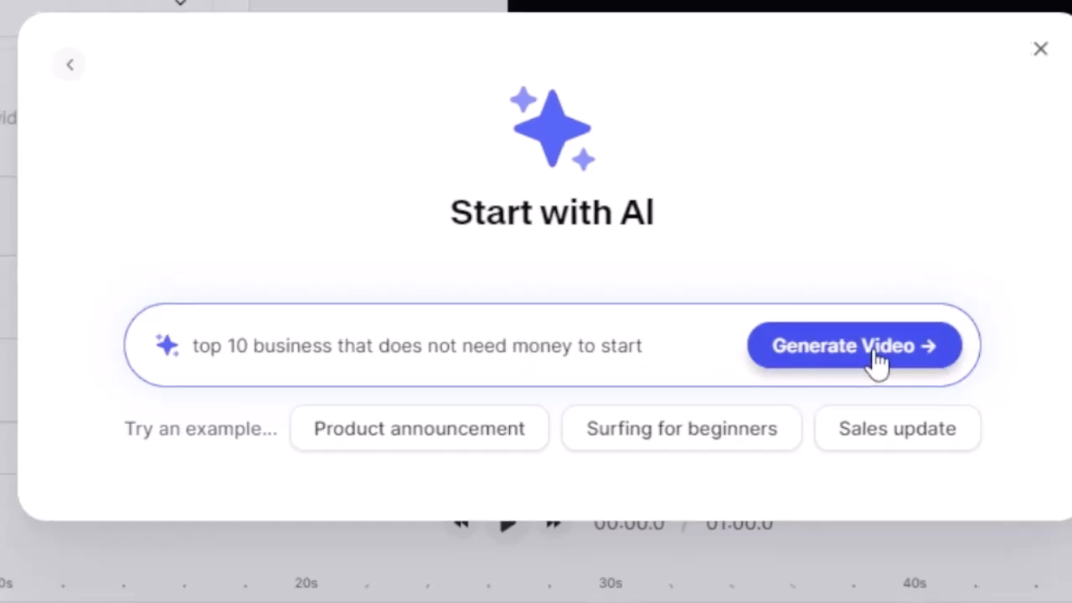
click(776, 369)
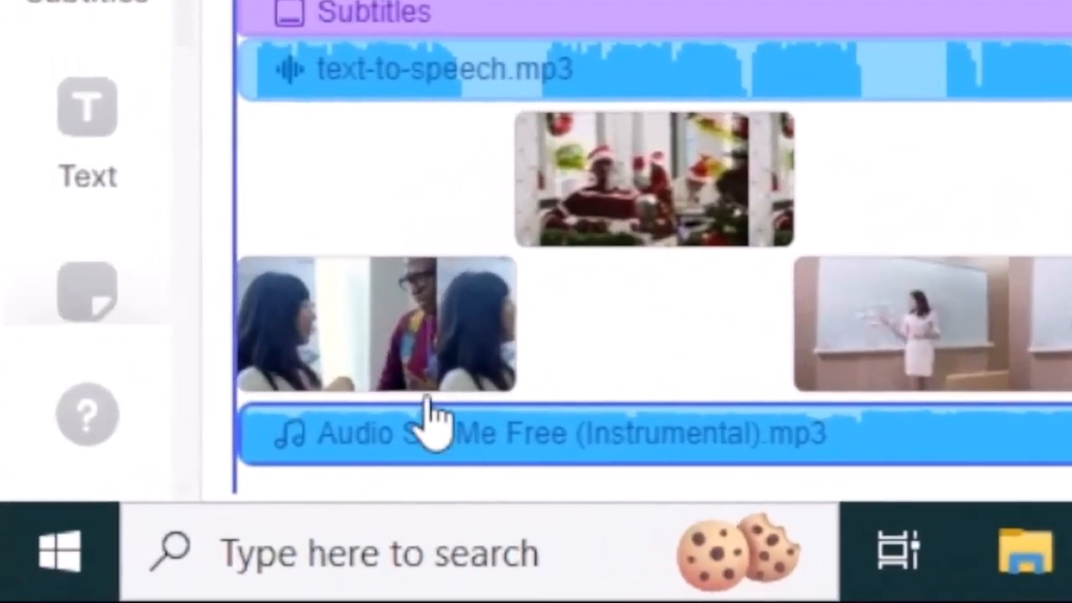
Examine the generated project's video clips, text-to-speech script, subtitles and background music on the timeline
click(309, 359)
click(558, 232)
click(976, 297)
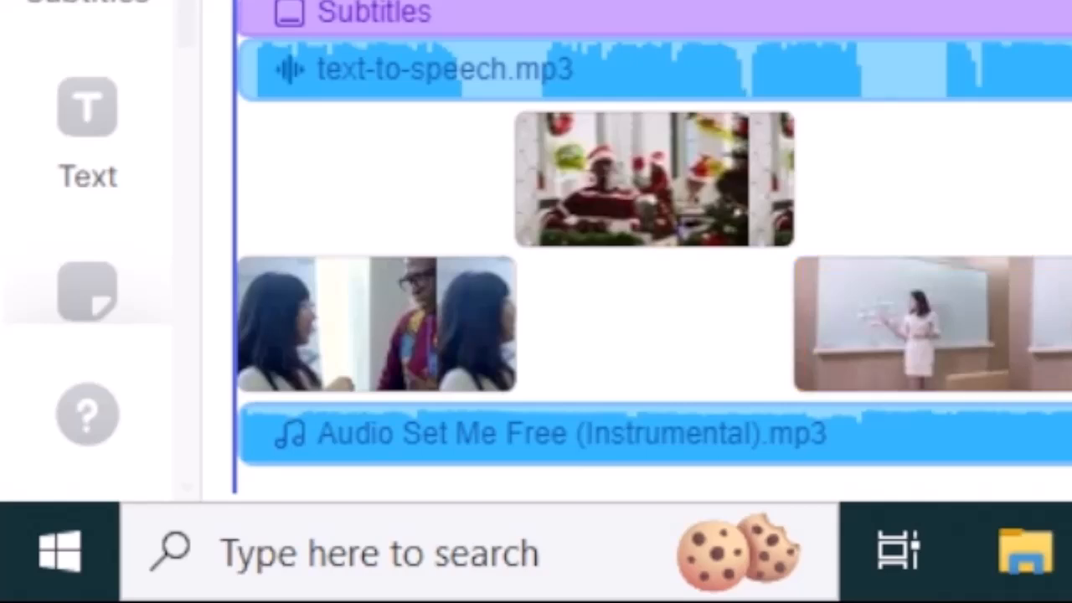
click(403, 90)
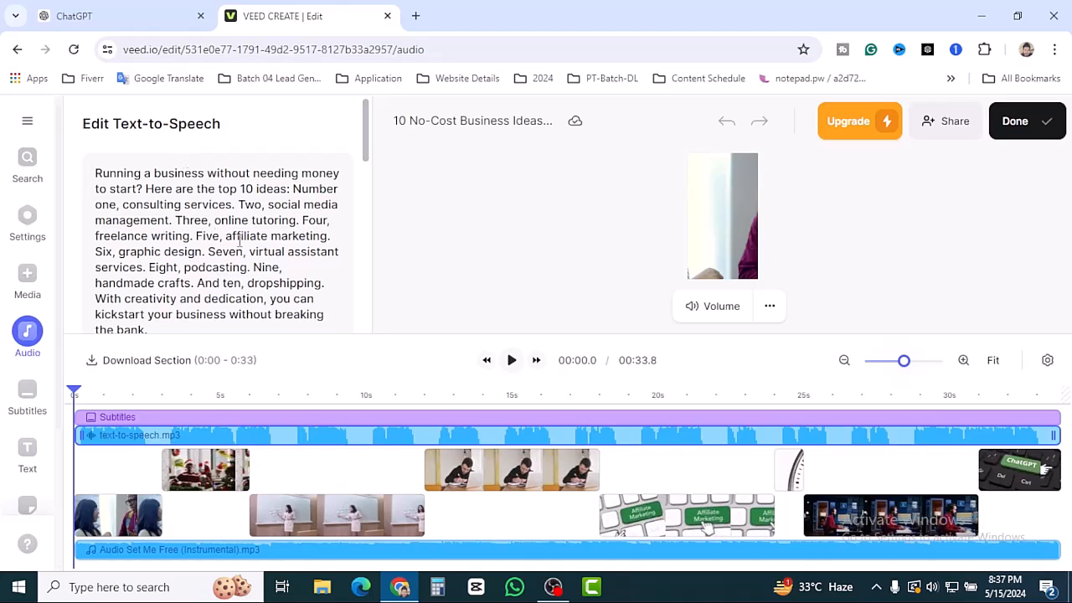
scroll(242, 241, down, 2)
scroll(243, 242, up, 2)
click(109, 423)
click(134, 550)
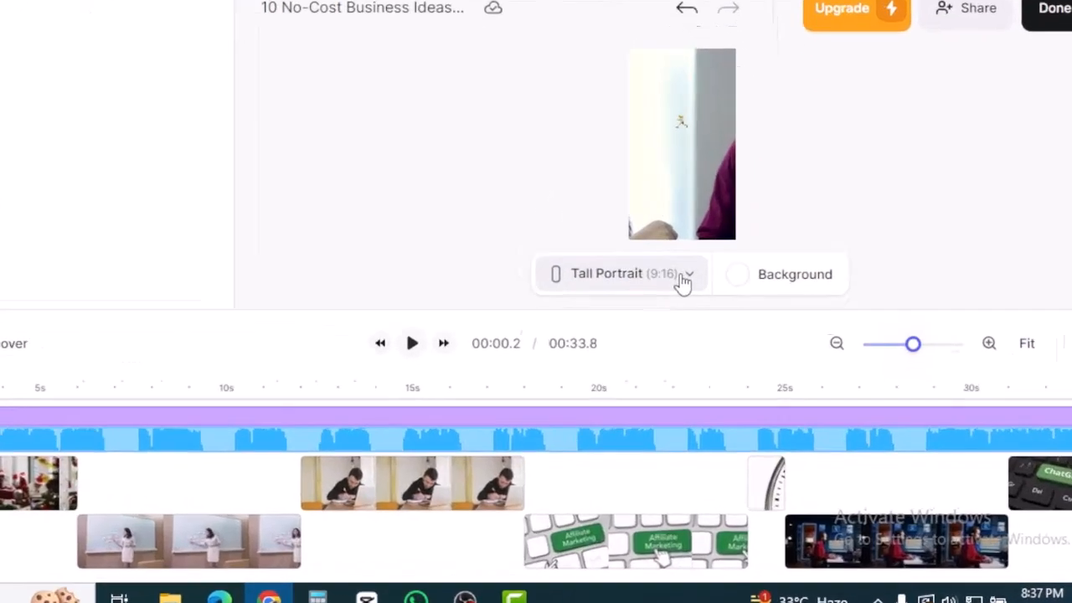
Try the YouTube Short (9:16) format, switch the video to YouTube (16:9) and play it through
click(725, 330)
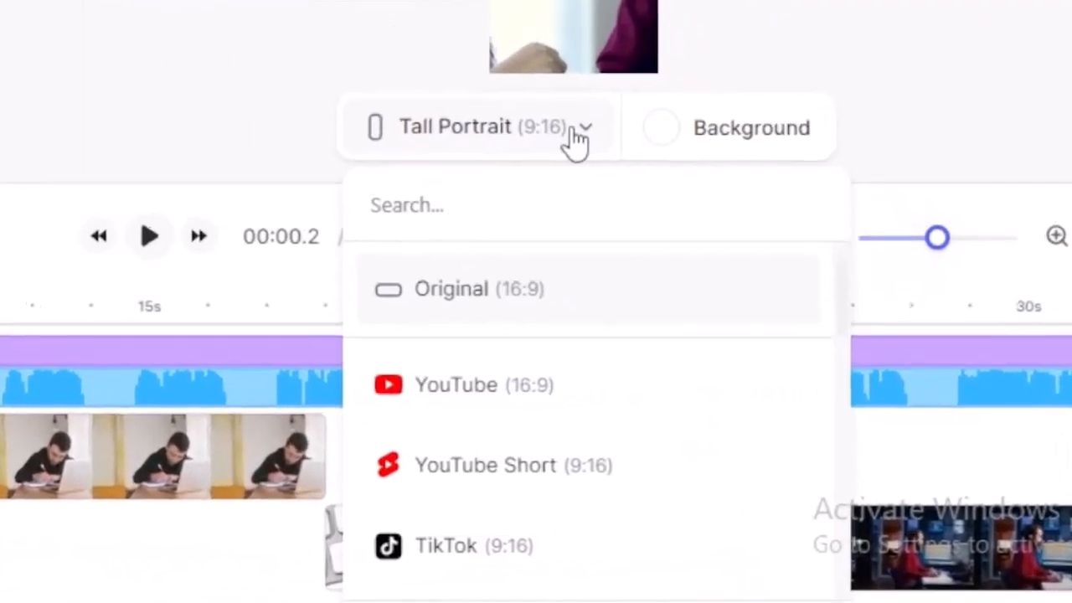
click(531, 484)
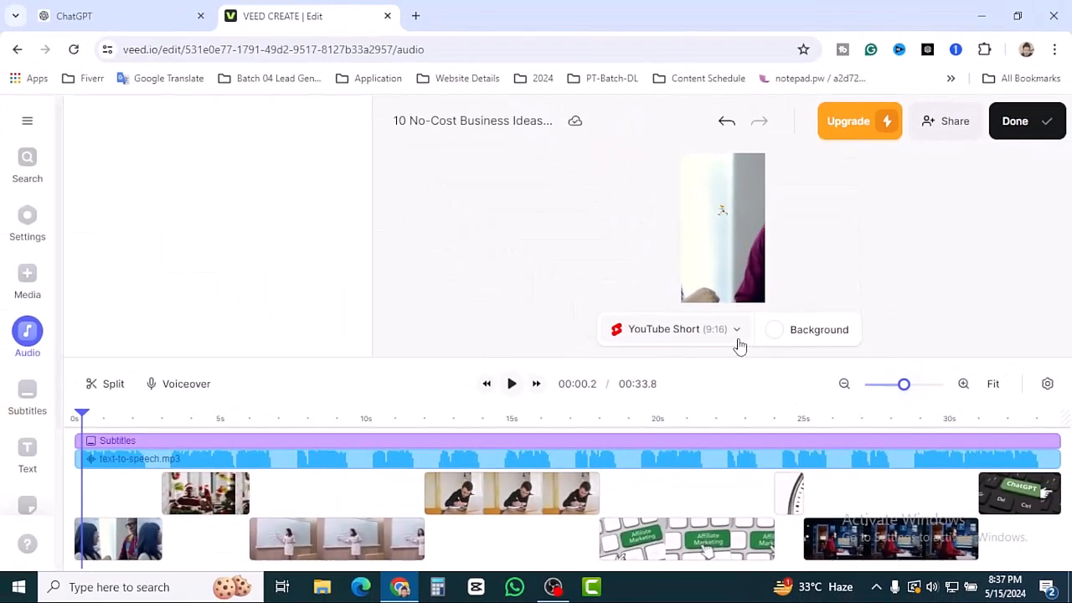
click(738, 335)
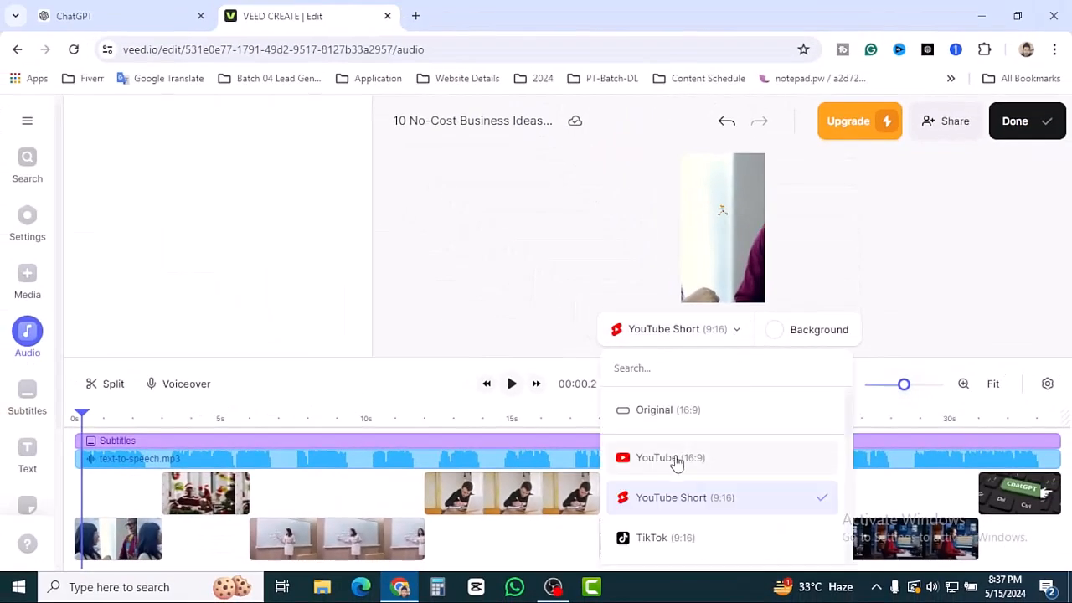
click(674, 459)
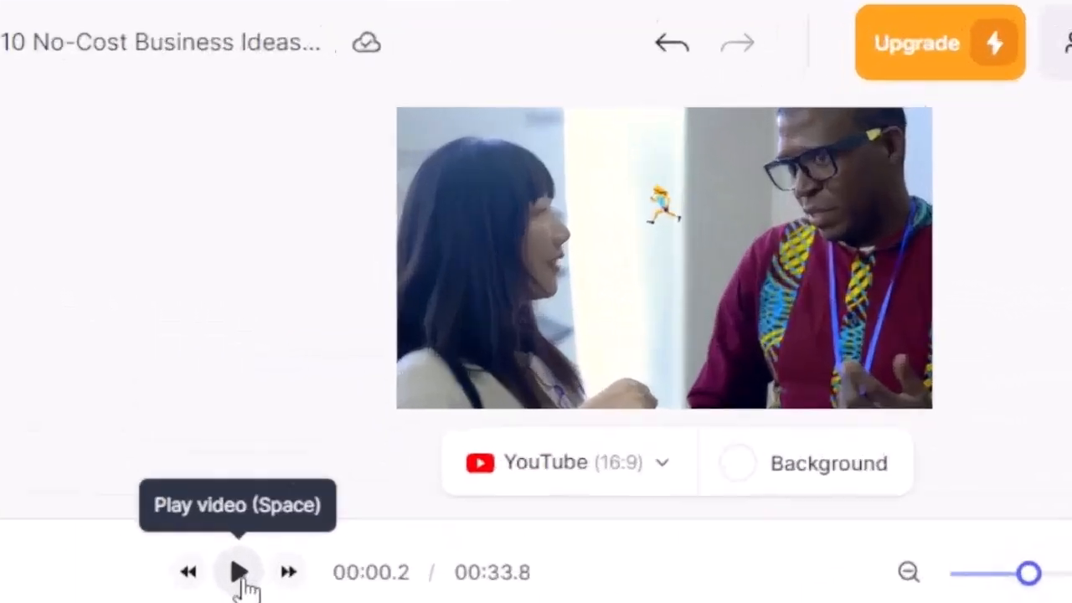
click(511, 383)
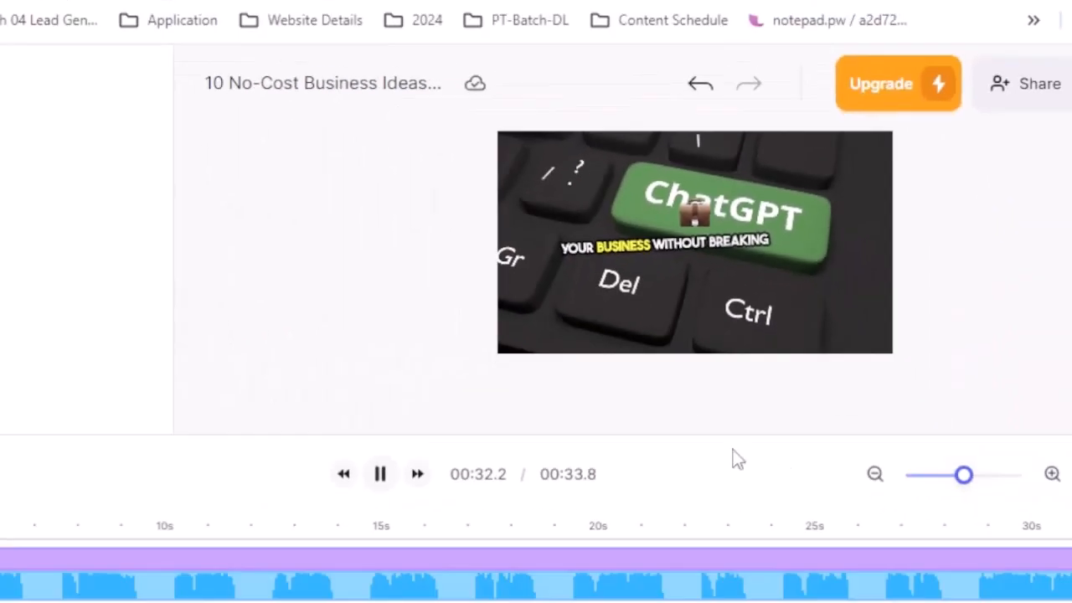
Export the business ideas video in YouTube Short (9:16) format and download it as an MP4
click(720, 331)
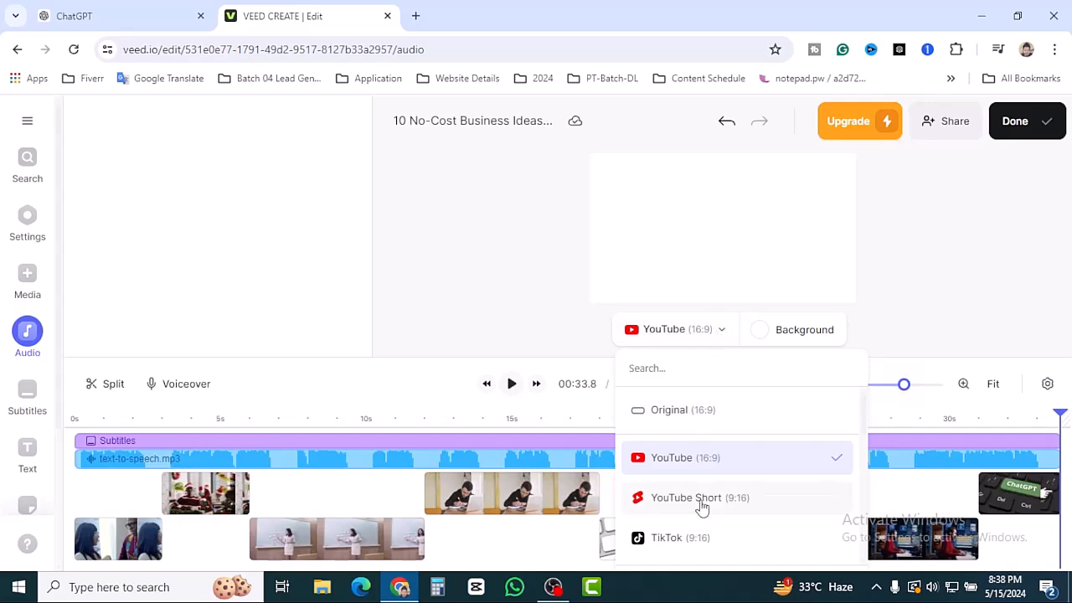
click(653, 498)
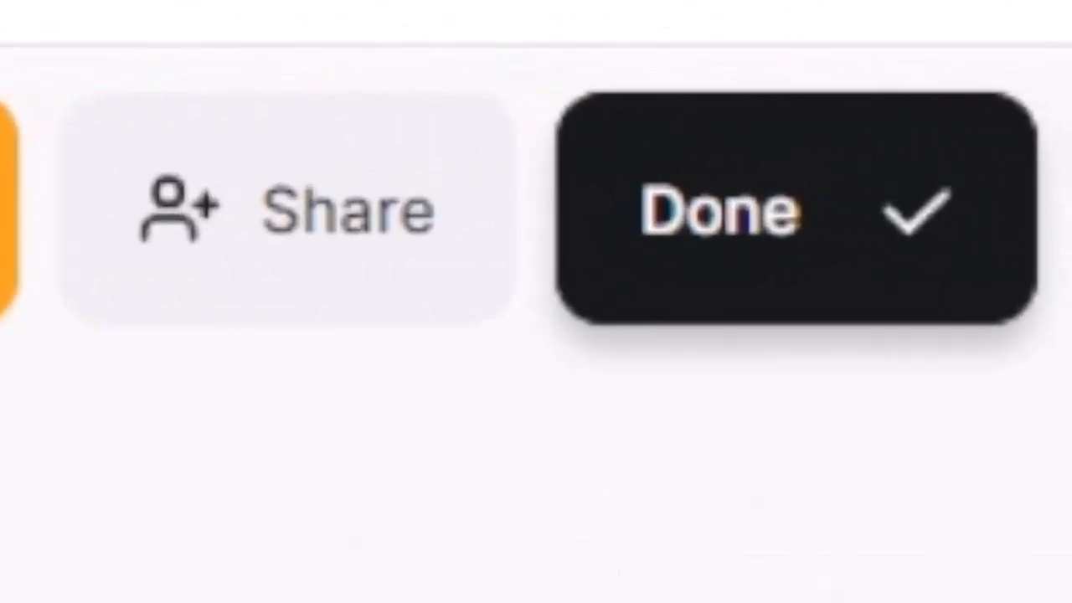
click(720, 209)
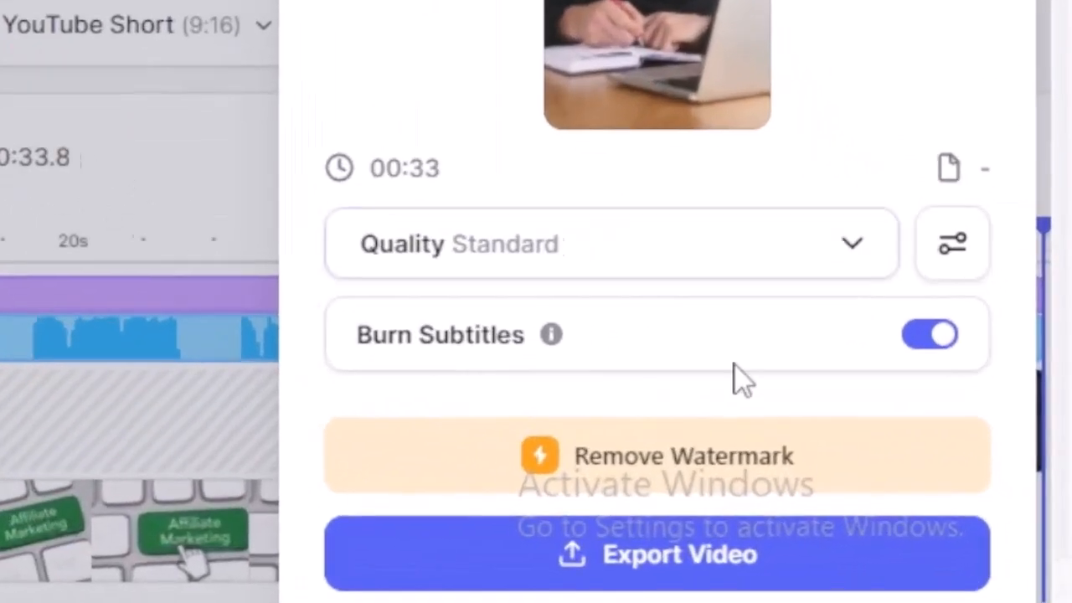
click(668, 559)
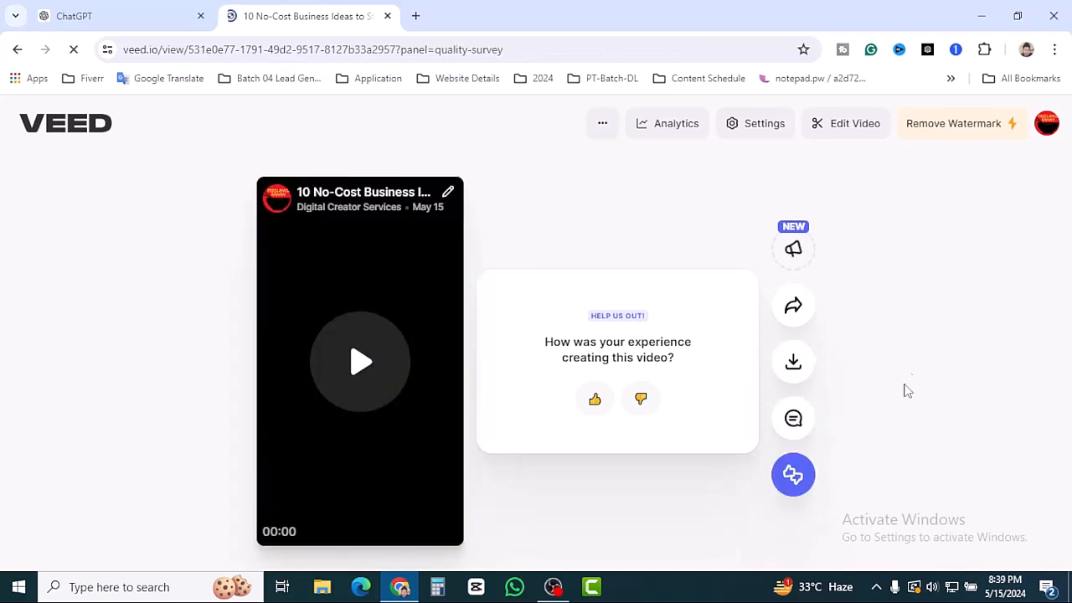
click(793, 366)
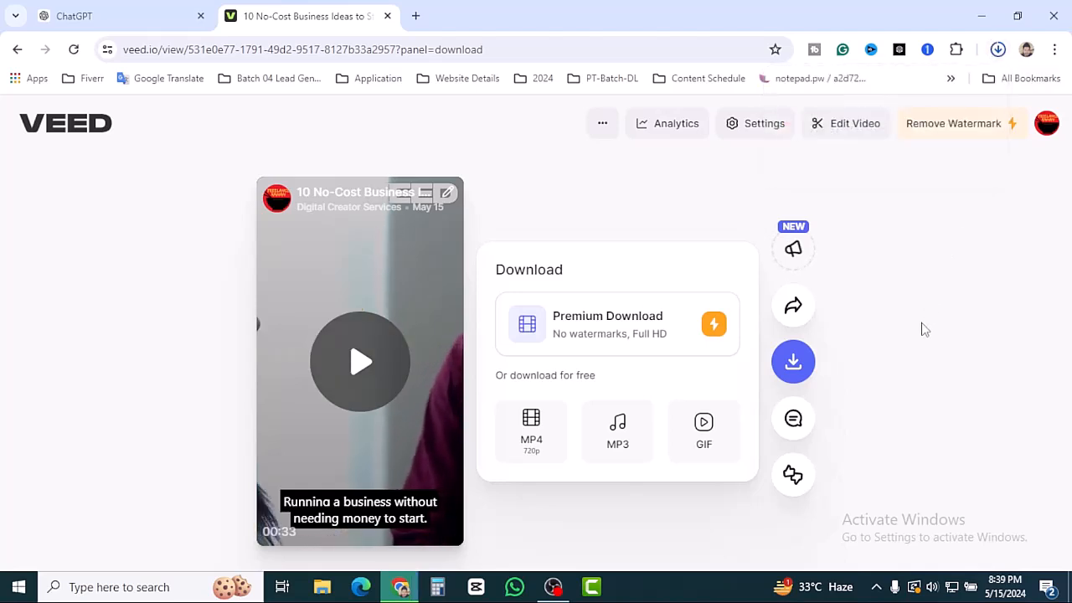
Create another project from the home page and generate an AI video from "cute dog walking and wearing a sunny hat"
click(87, 129)
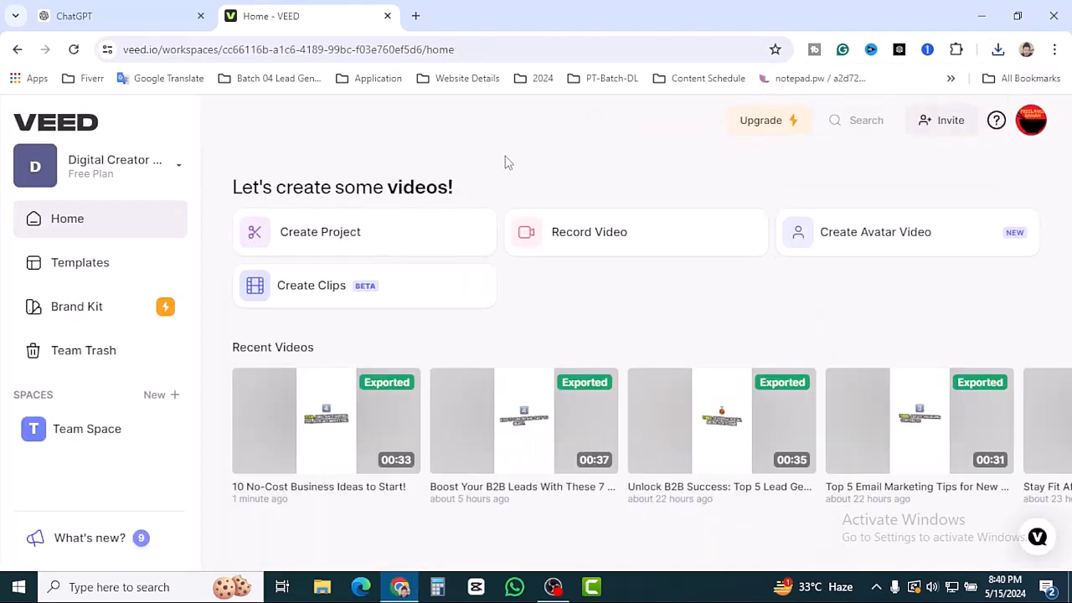
click(344, 232)
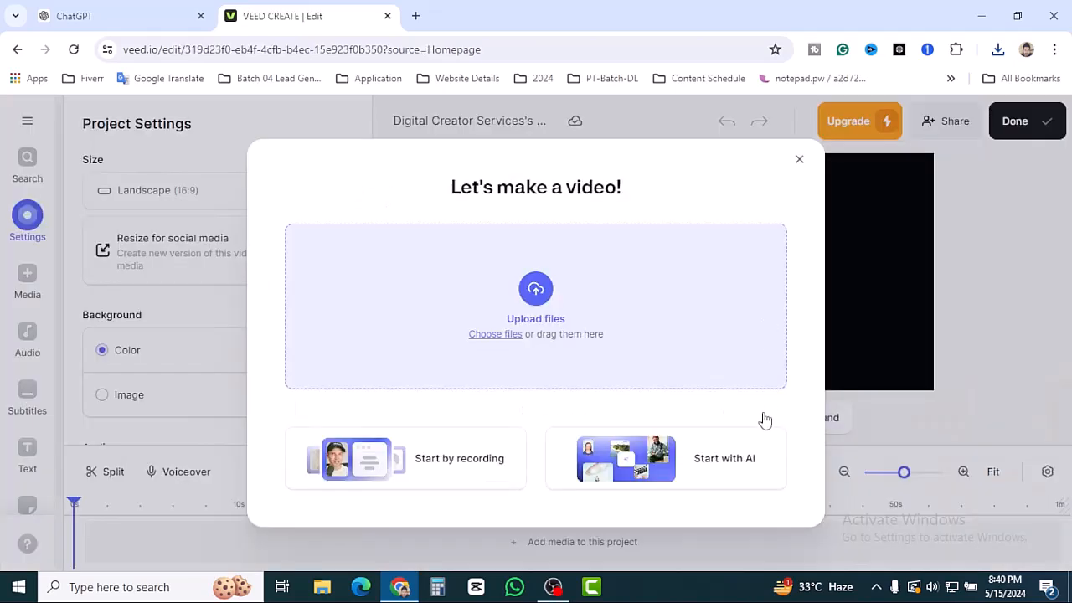
click(735, 461)
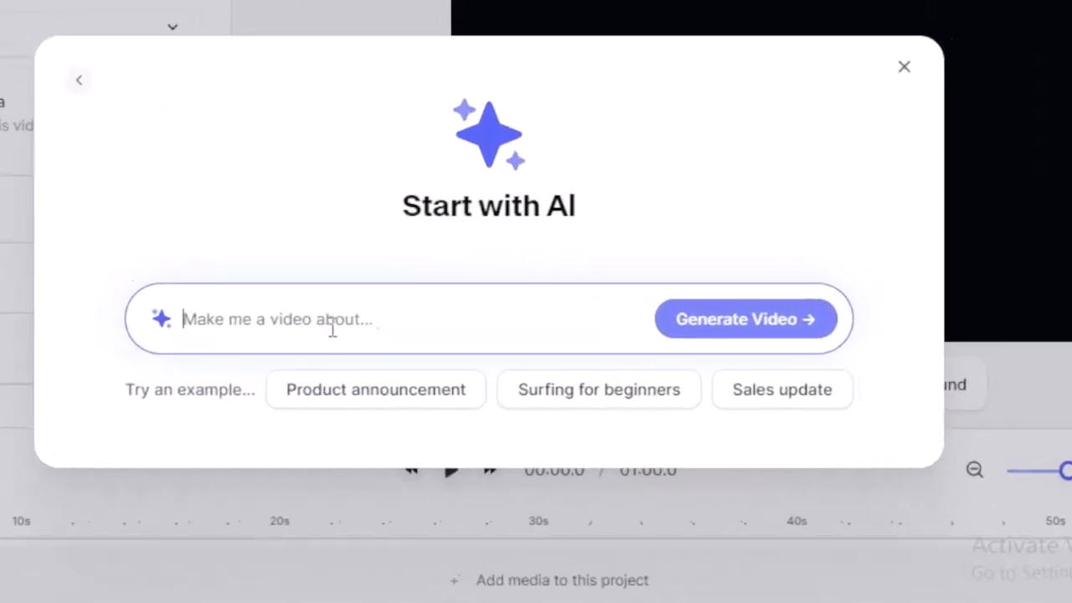
text(cute dog walking and wearing a sunny hat)
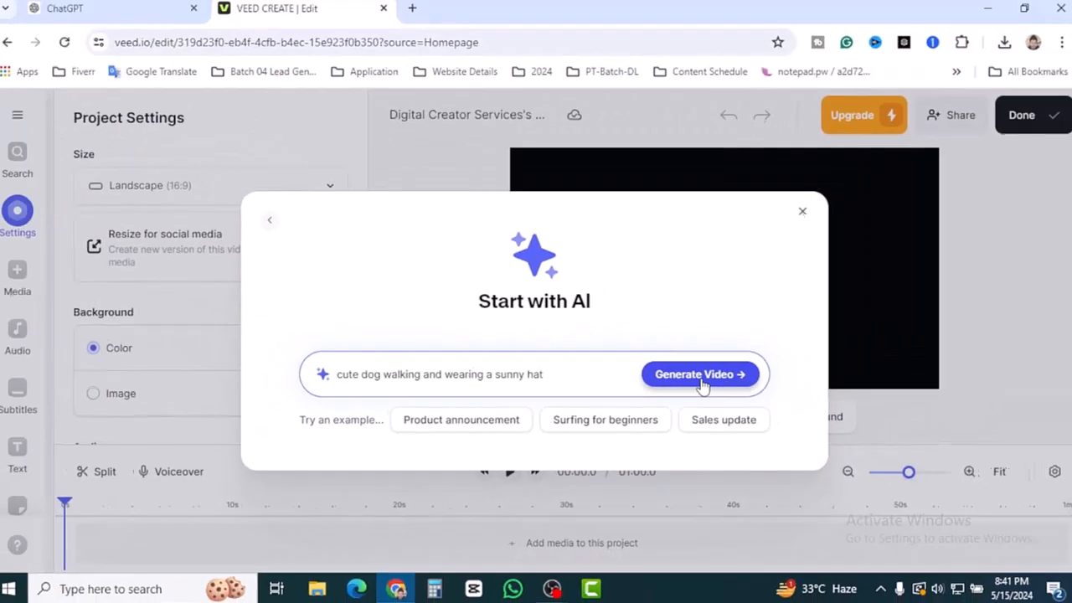
click(735, 327)
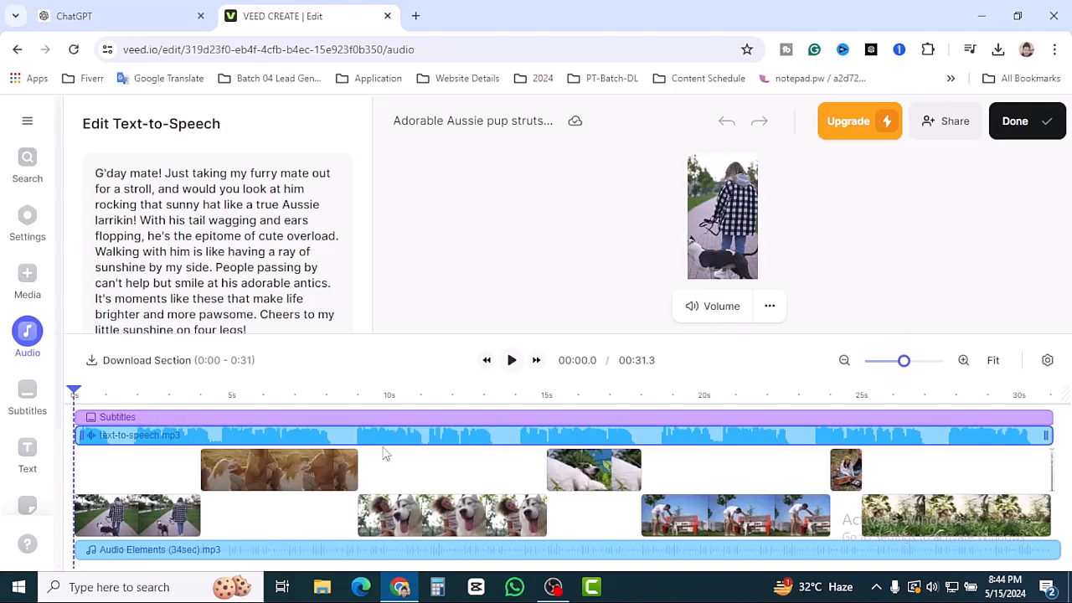
Check the dog video's clips and audio tracks and play it through in YouTube (16:9) format
click(171, 473)
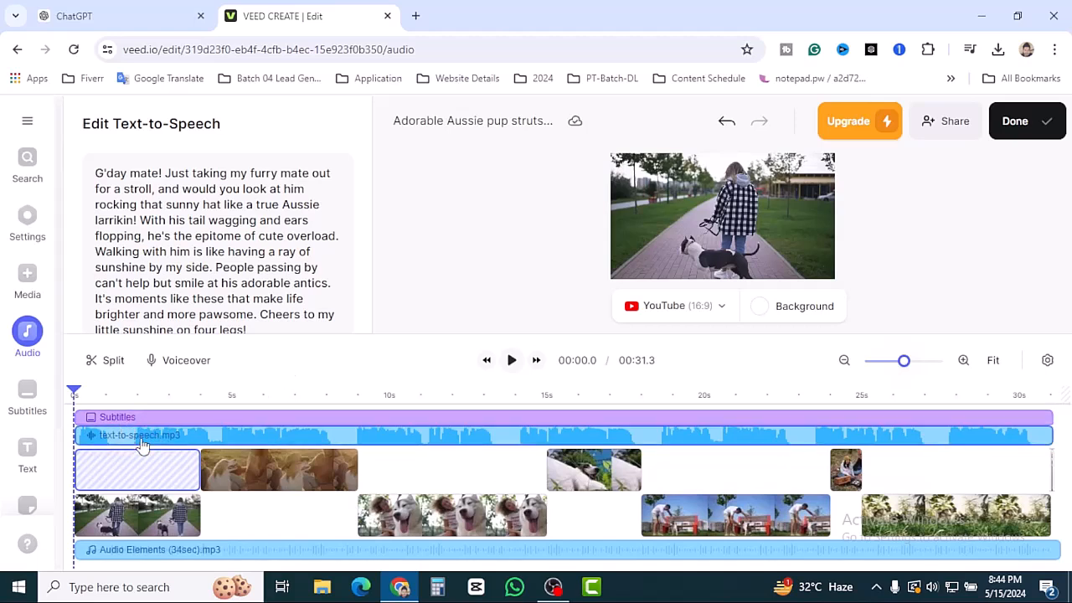
click(90, 560)
click(431, 384)
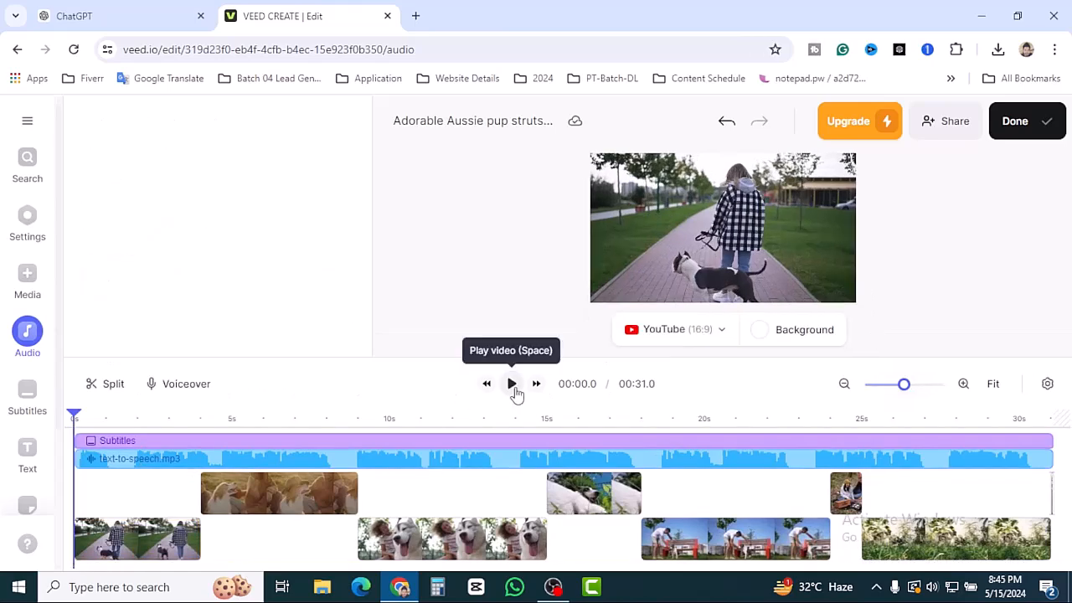
click(510, 384)
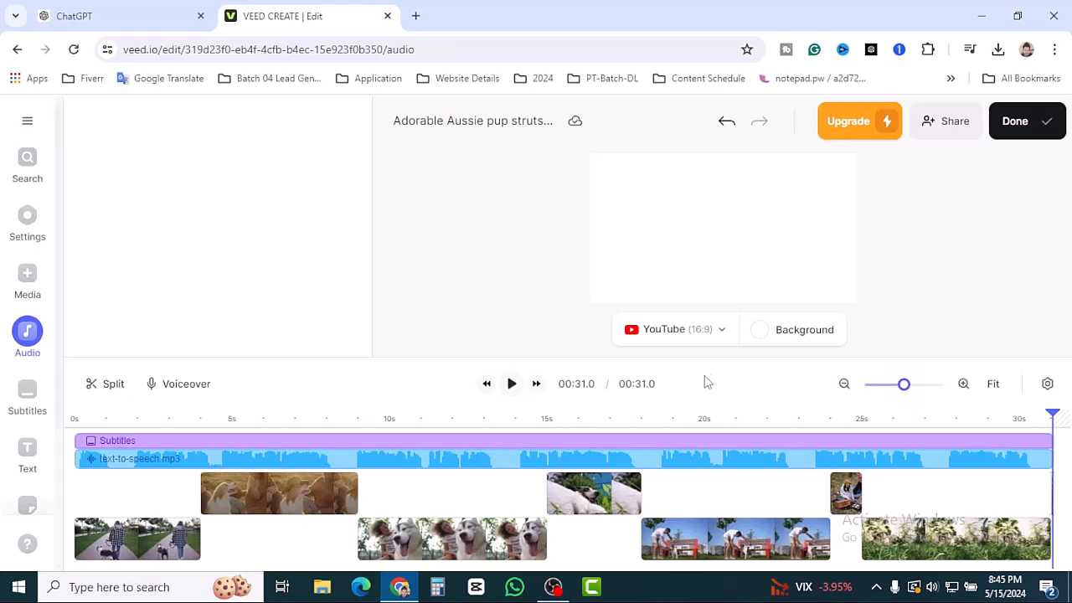
Export the dog video in a vertical format and download it as an MP4
click(723, 330)
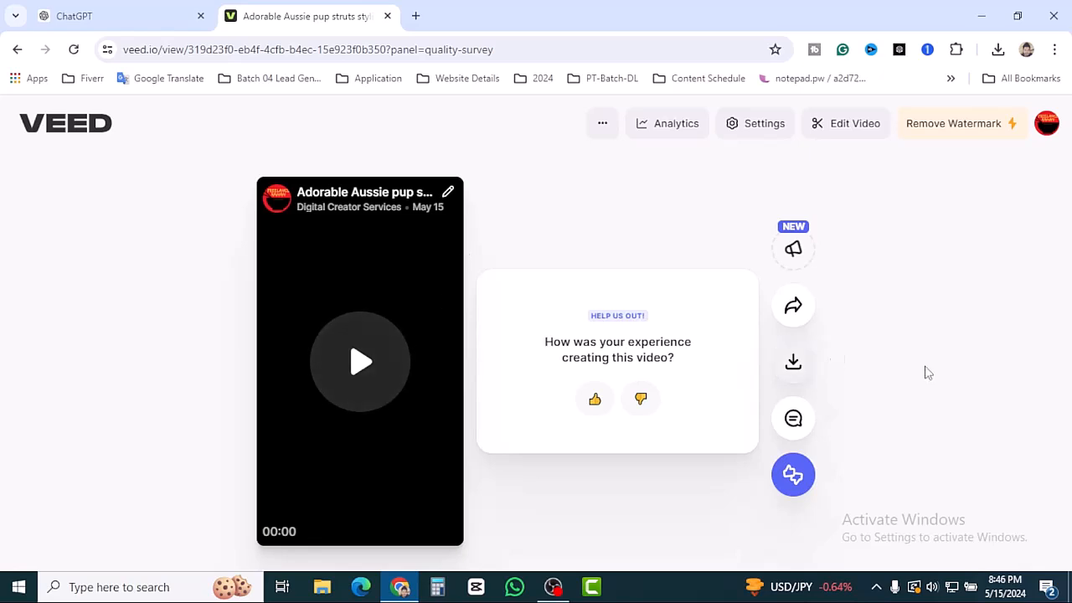
click(800, 372)
click(540, 433)
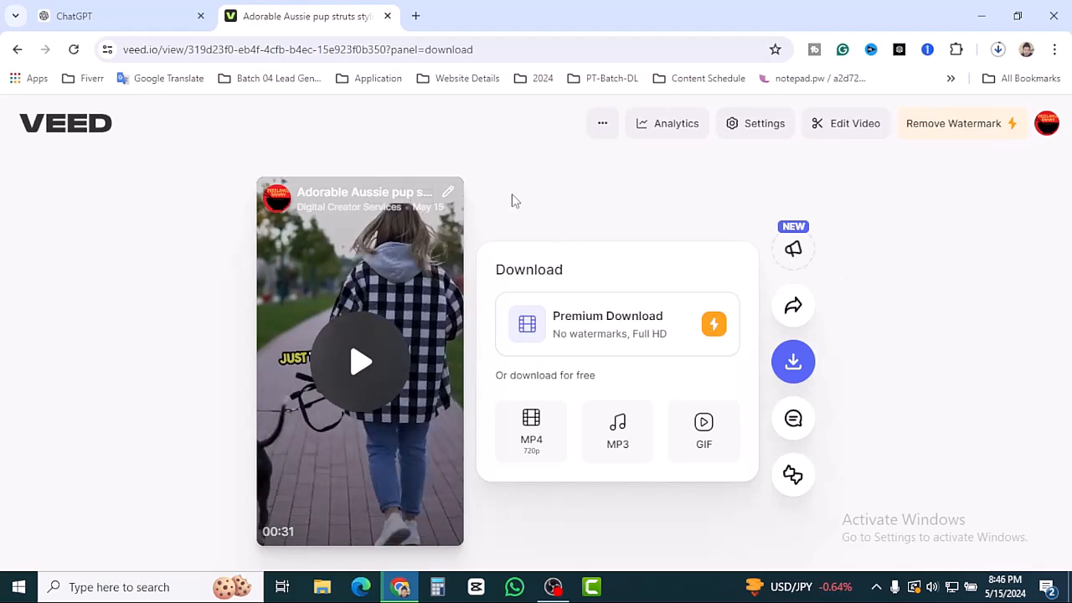
Open YouTube in a new browser tab and upload the video file "10 No-Cost Business Ideas to Start!.mp4"
click(416, 16)
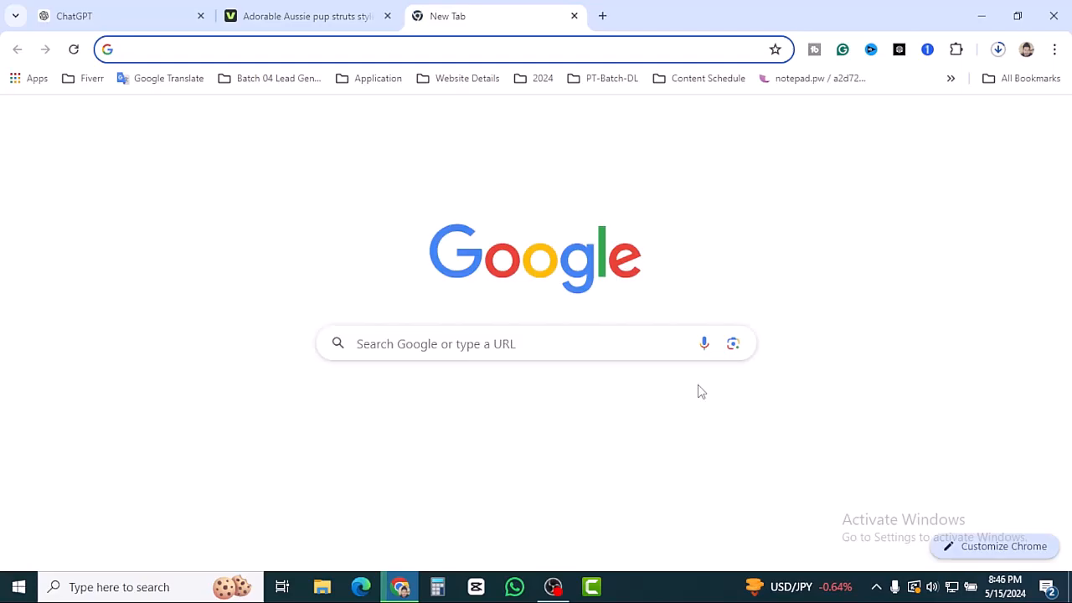
click(696, 427)
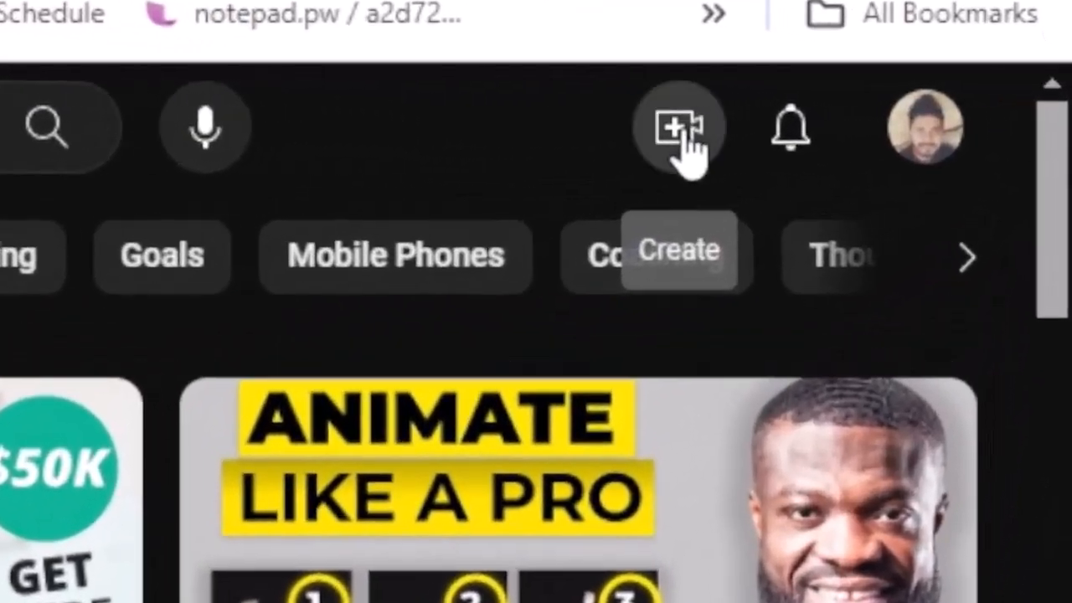
click(685, 138)
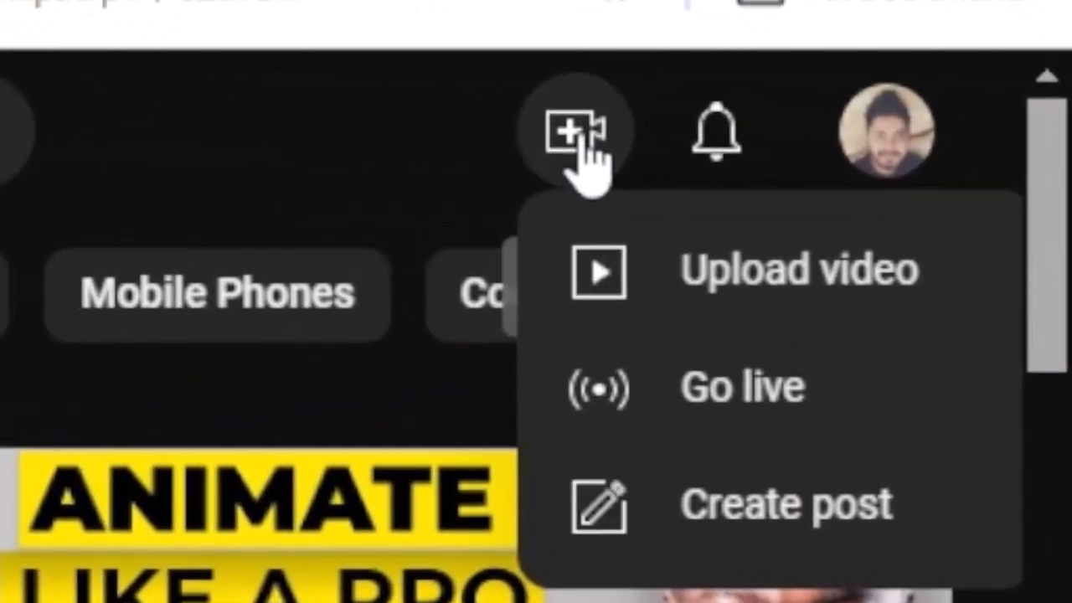
click(797, 284)
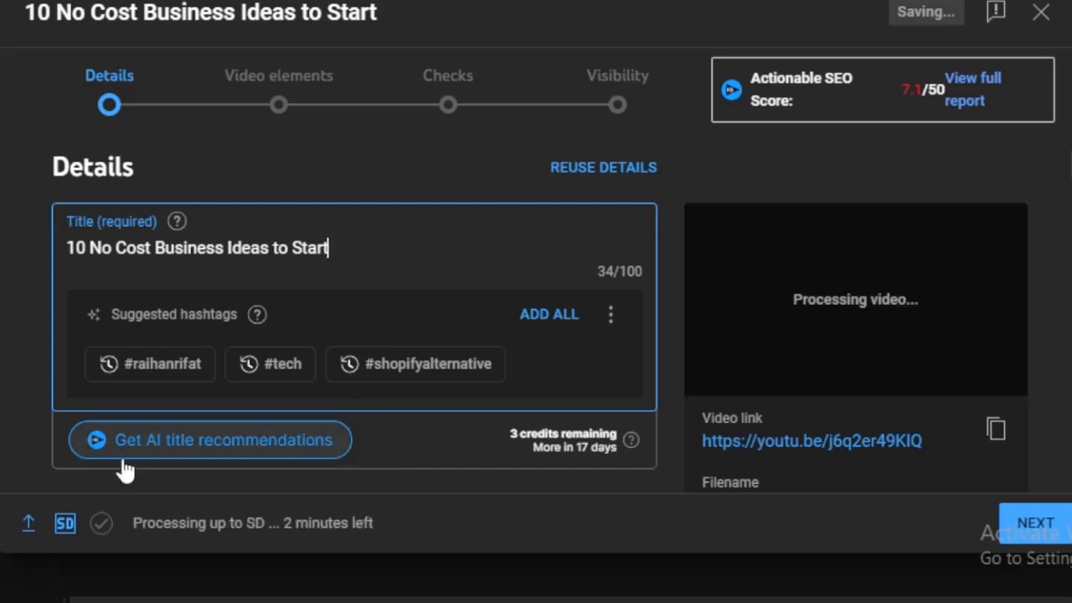
Get AI title recommendations for the upload and apply "Zero Investment Business Ideas You Can Start Now"
click(292, 457)
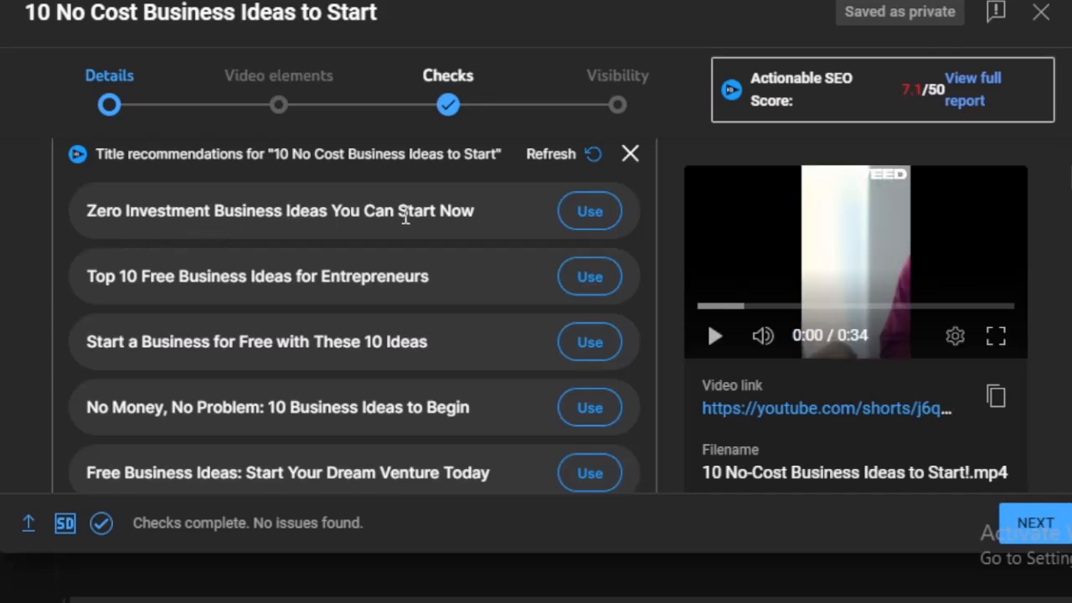
click(597, 218)
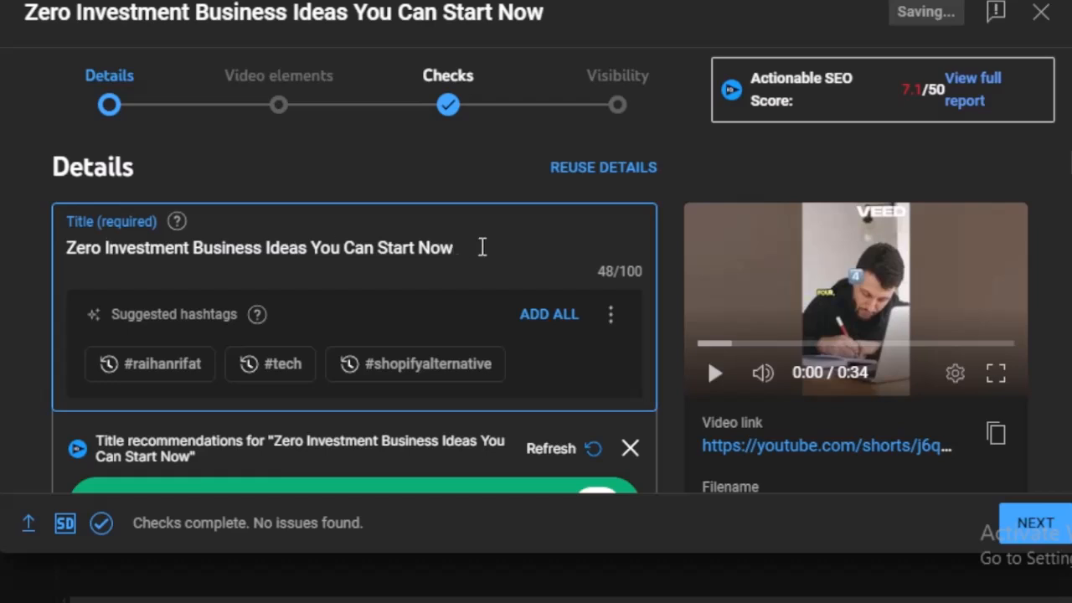
scroll(528, 257, down, 4)
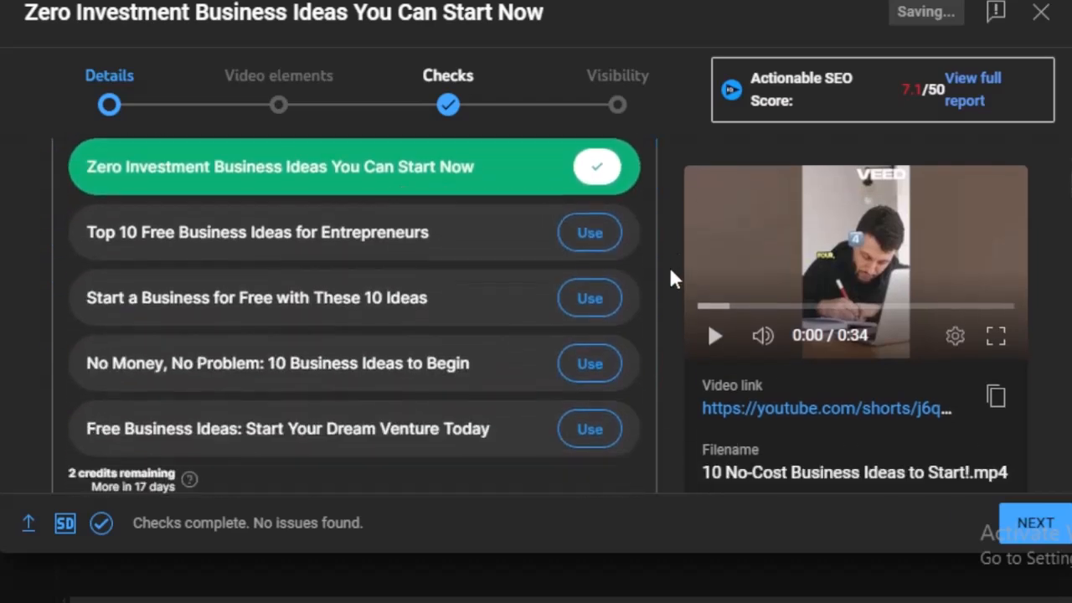
Replace the video's entire default description with its title, "Zero Investment Business Ideas You Can Start Now"
scroll(673, 279, down, 6)
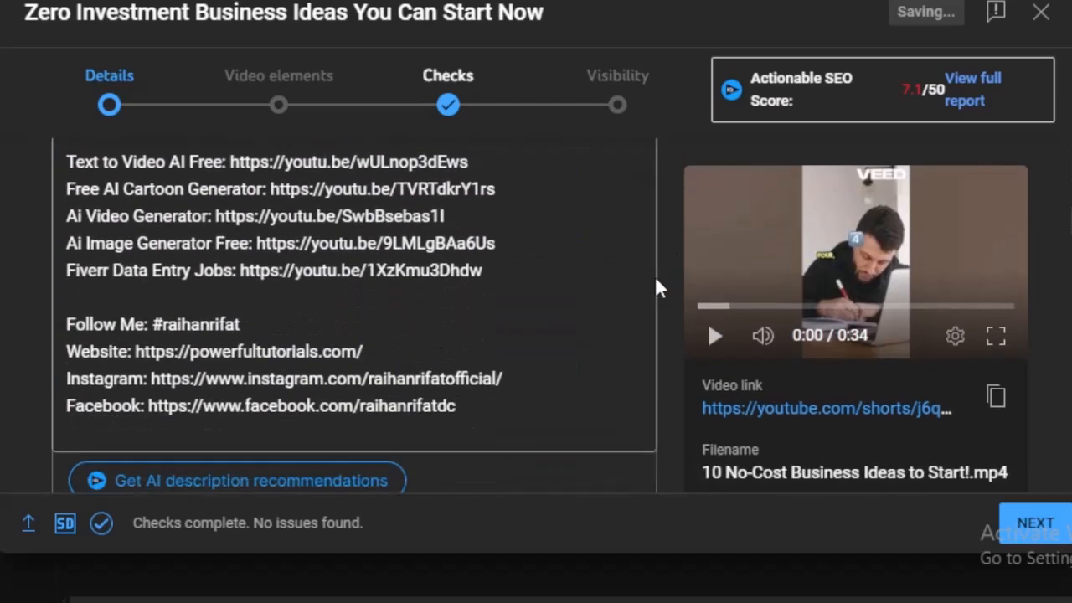
click(507, 409)
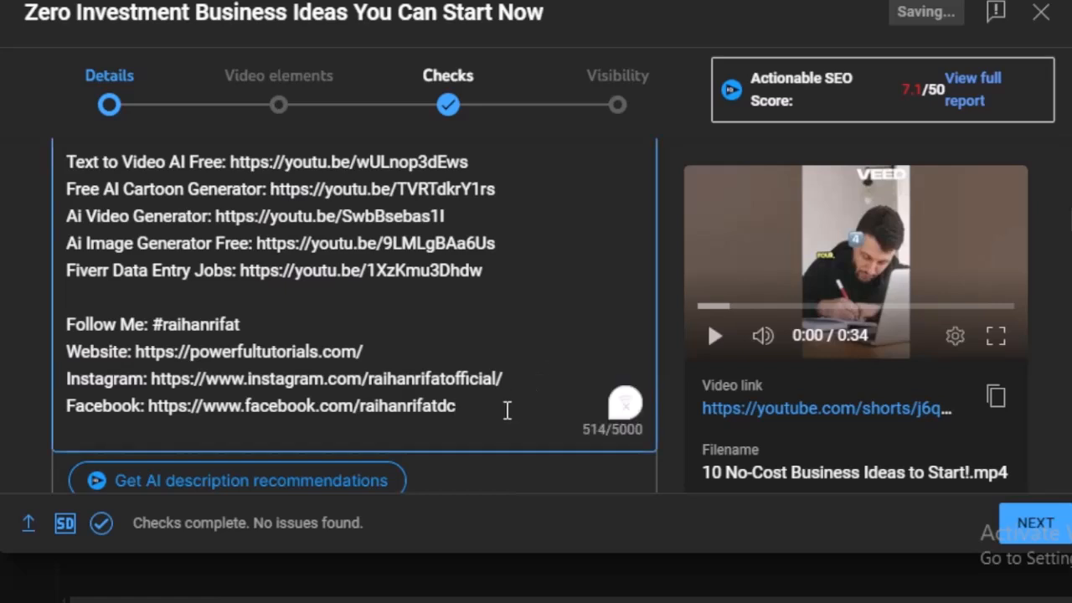
key(ctrl+a)
key(BackSpace)
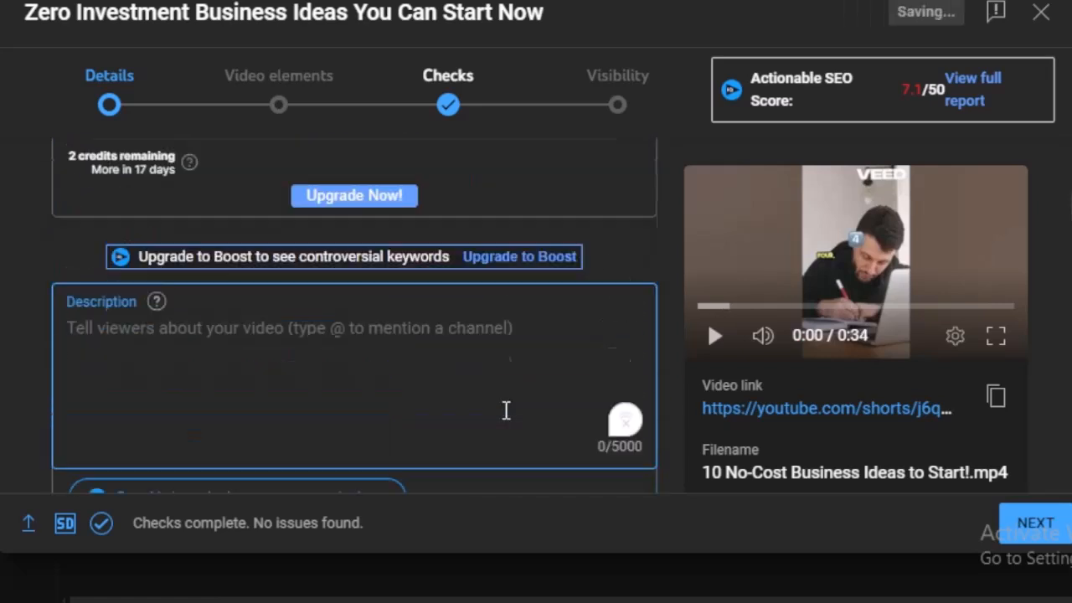
scroll(506, 409, up, 2)
drag(555, 12, 30, 24)
key(ctrl+c)
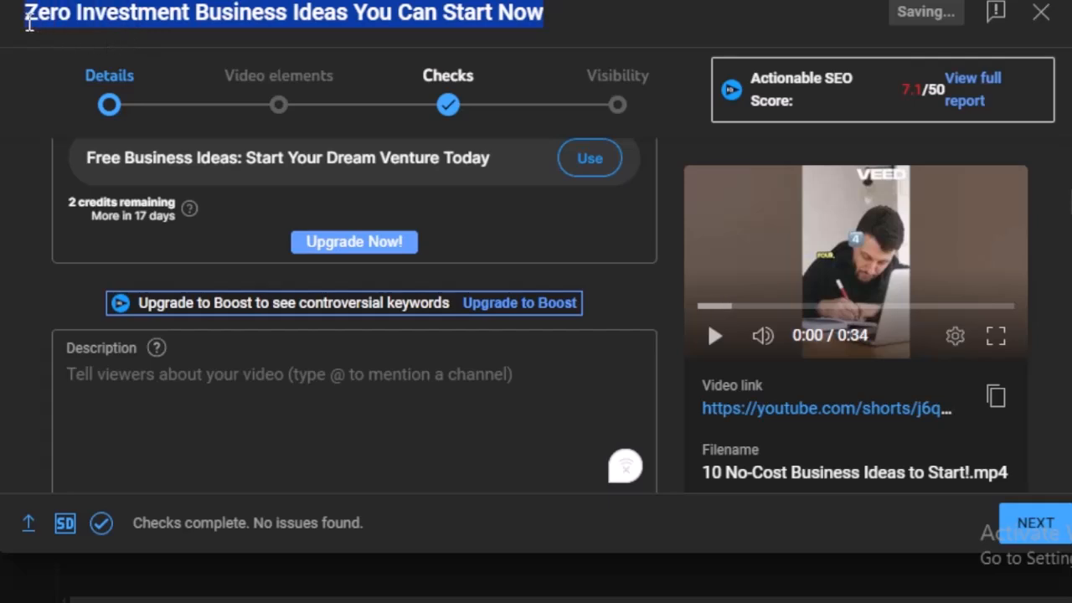
click(212, 381)
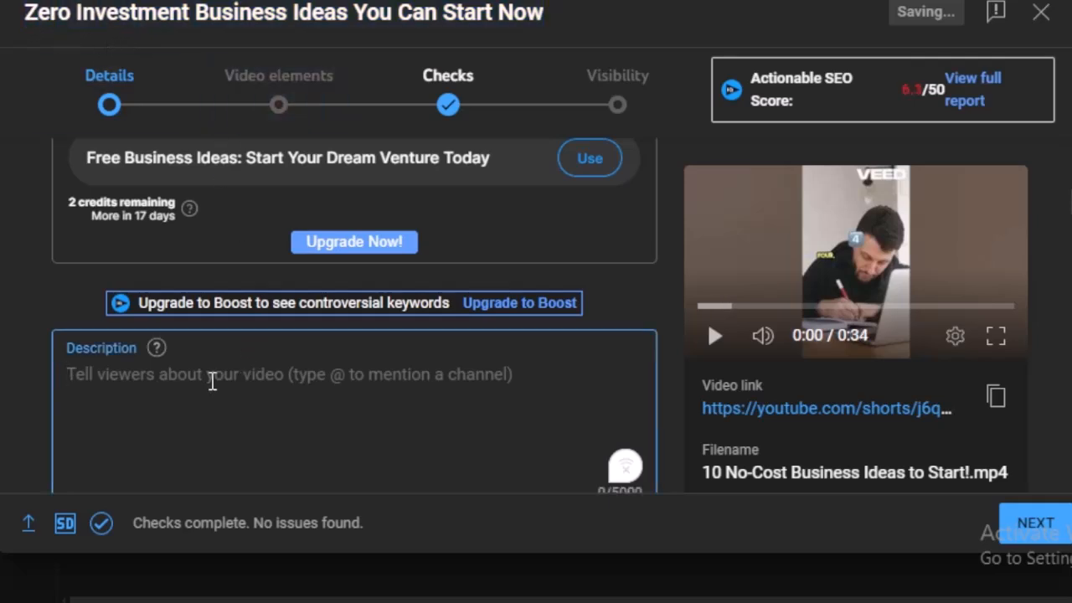
key(ctrl+v)
Generate AI description recommendations using the keywords "Zero Investment Business Ideas" copied from the title
scroll(357, 397, down, 2)
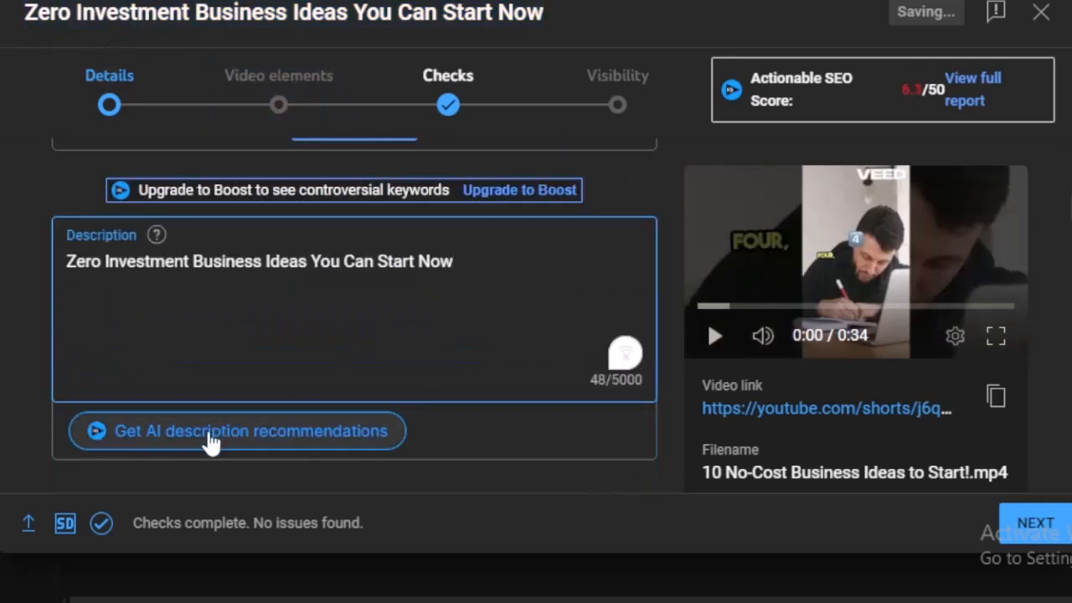
click(359, 446)
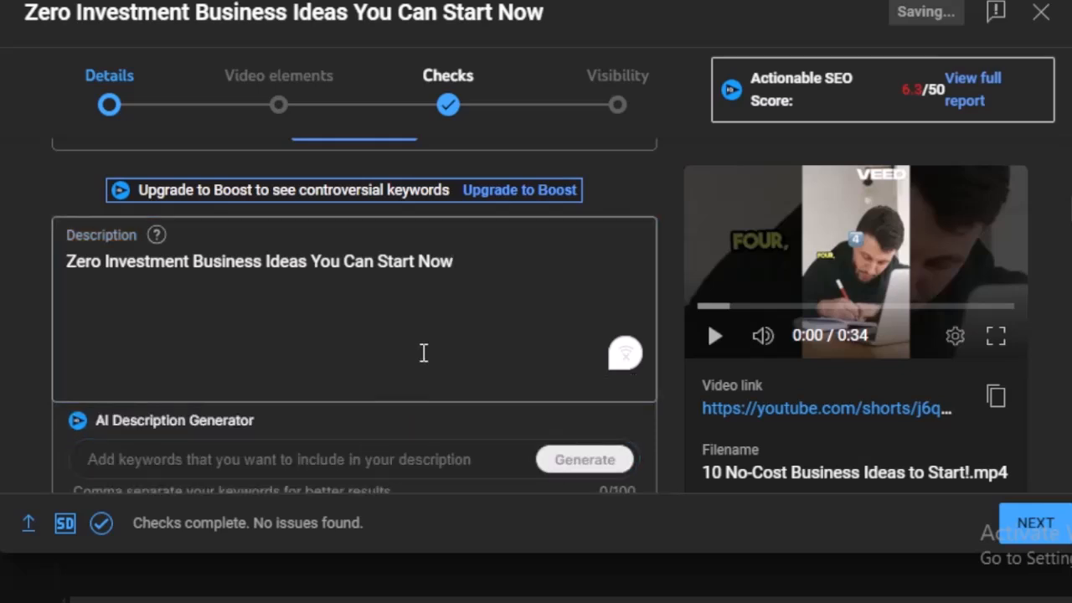
scroll(427, 355, down, 3)
click(323, 238)
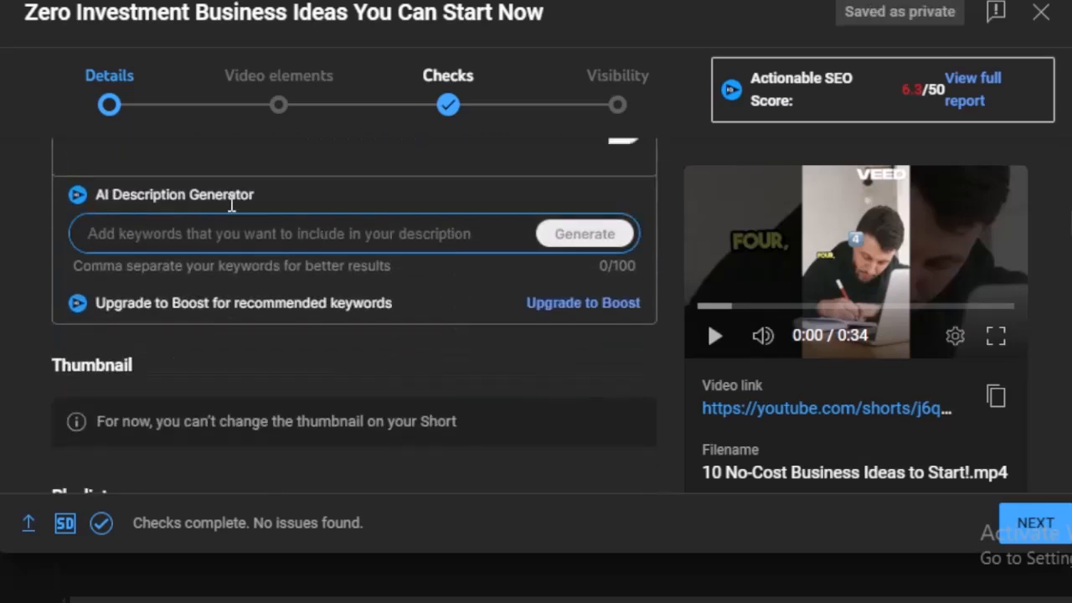
drag(26, 12, 348, 10)
key(ctrl+c)
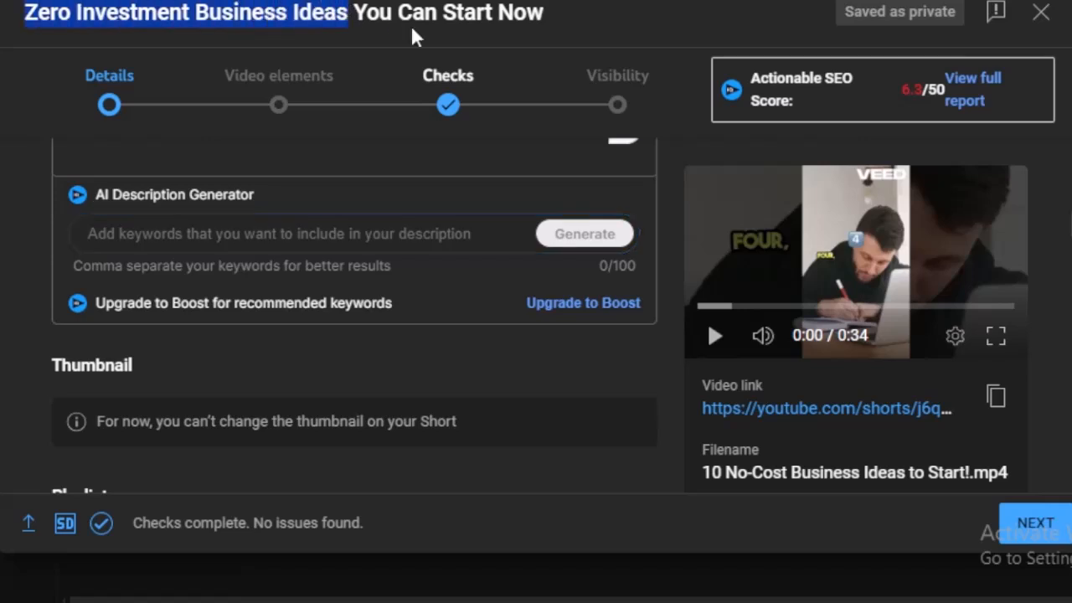
click(251, 246)
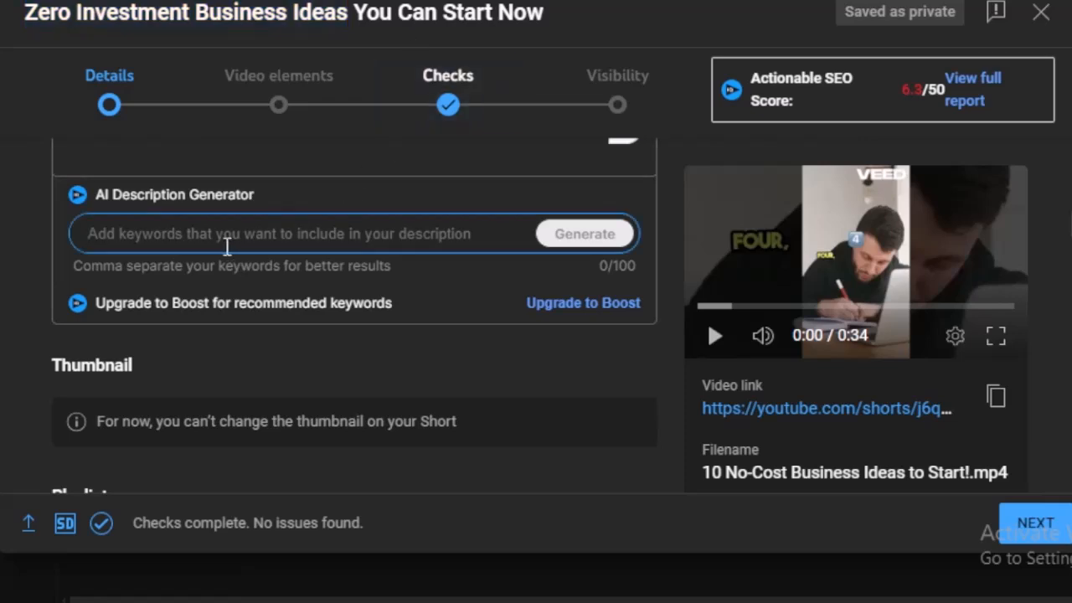
key(ctrl+v)
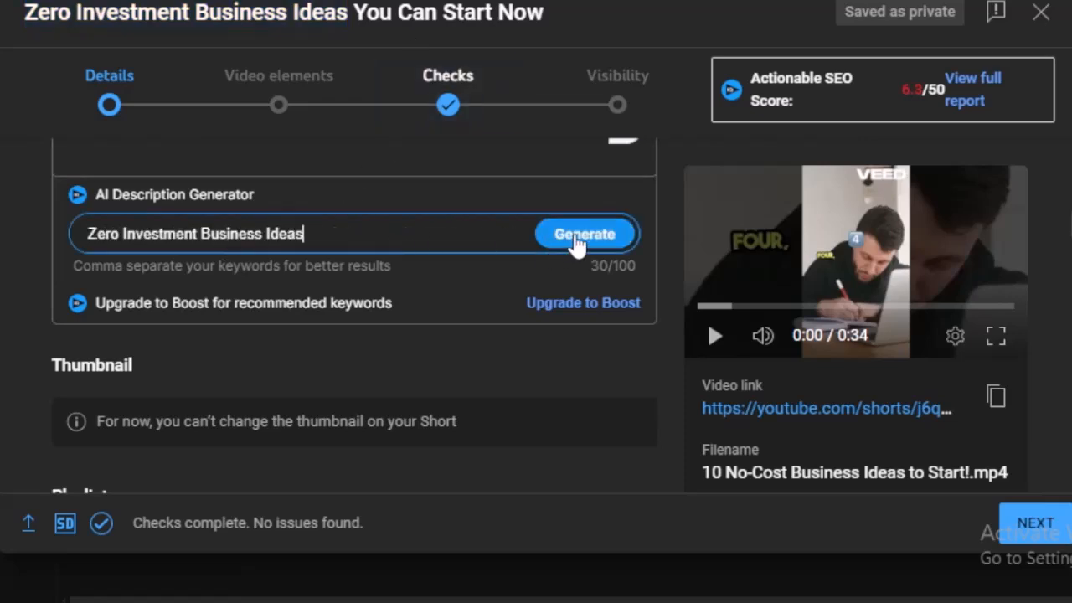
click(576, 245)
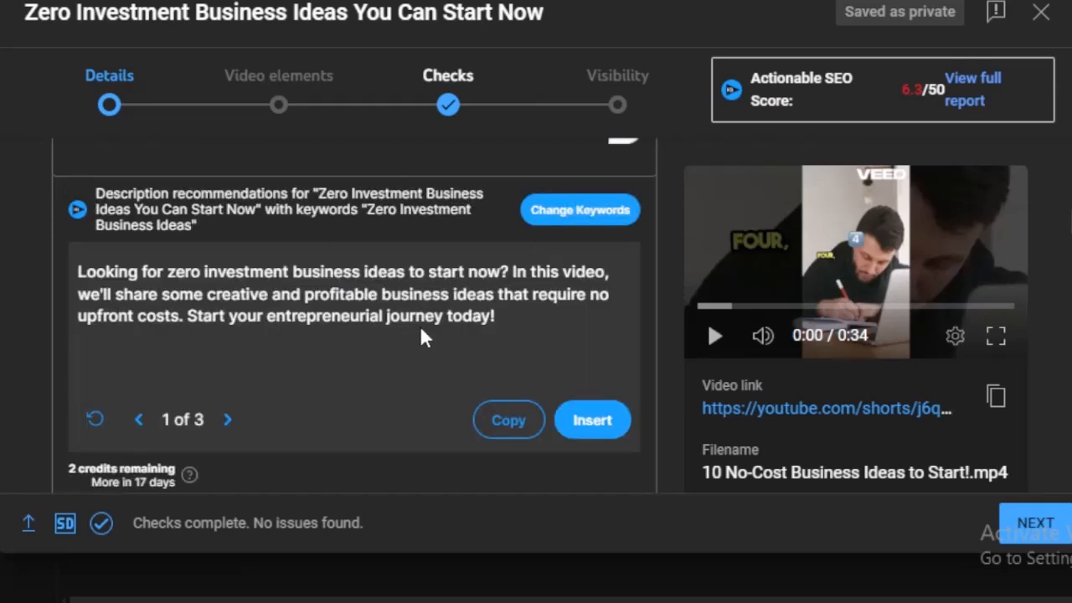
Insert the first AI-recommended description into the video's description and check the combined text
scroll(437, 332, up, 3)
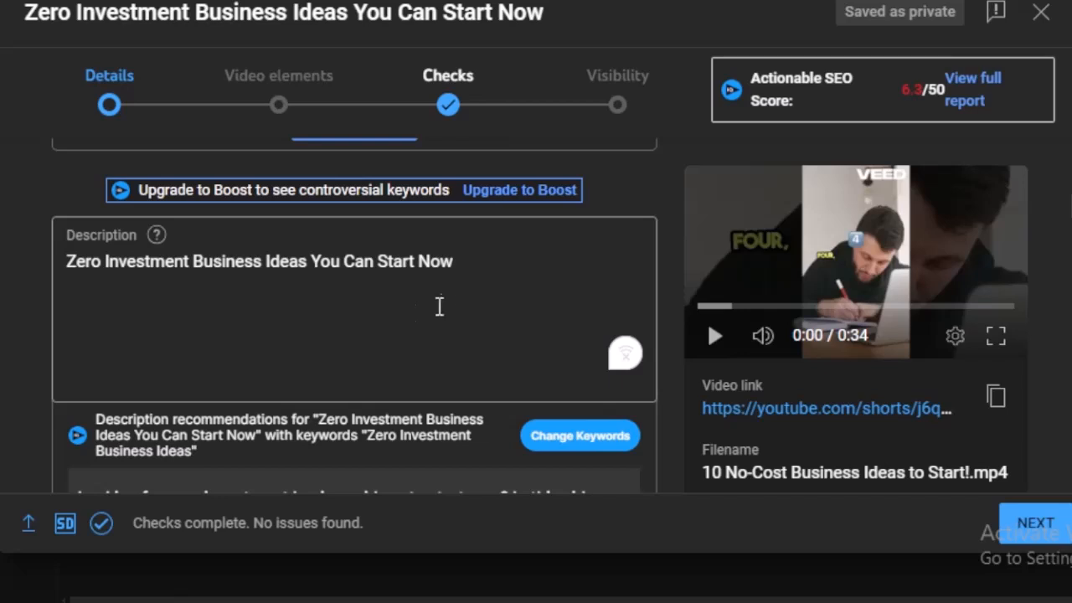
scroll(450, 299, down, 2)
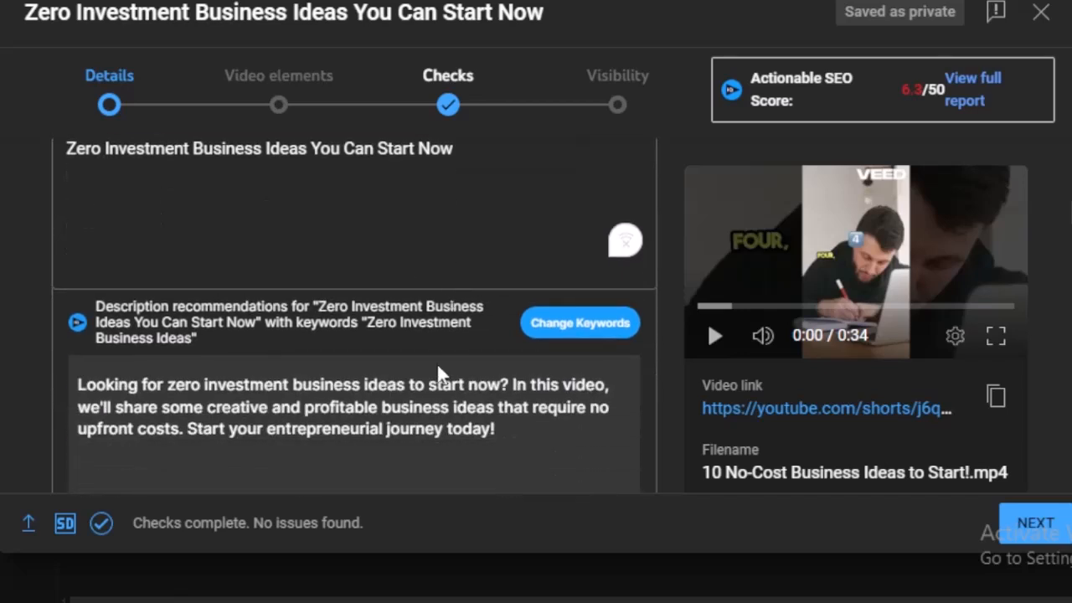
scroll(439, 372, down, 2)
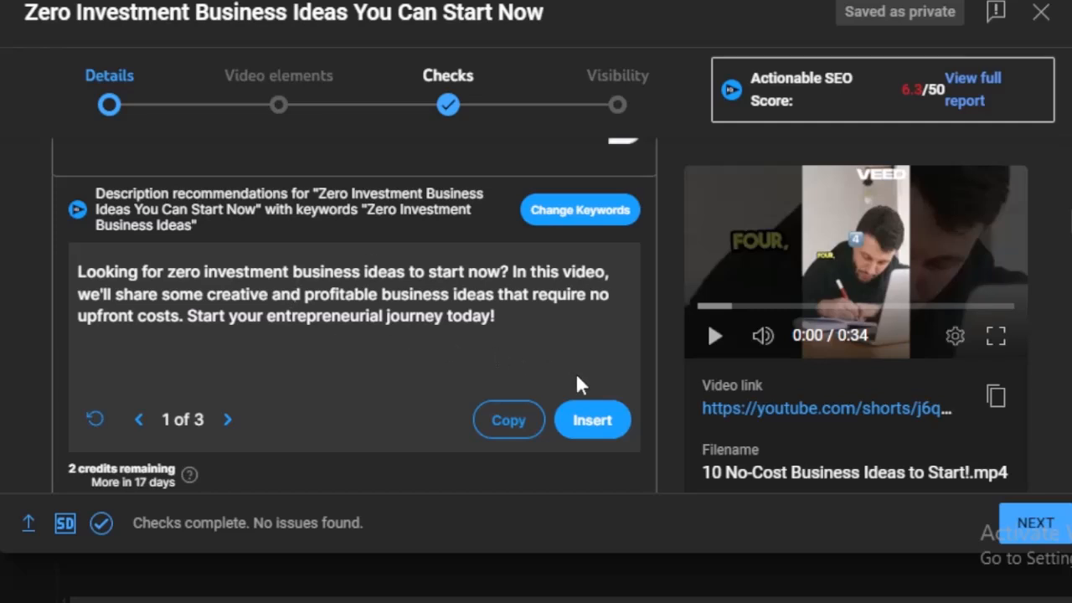
click(607, 426)
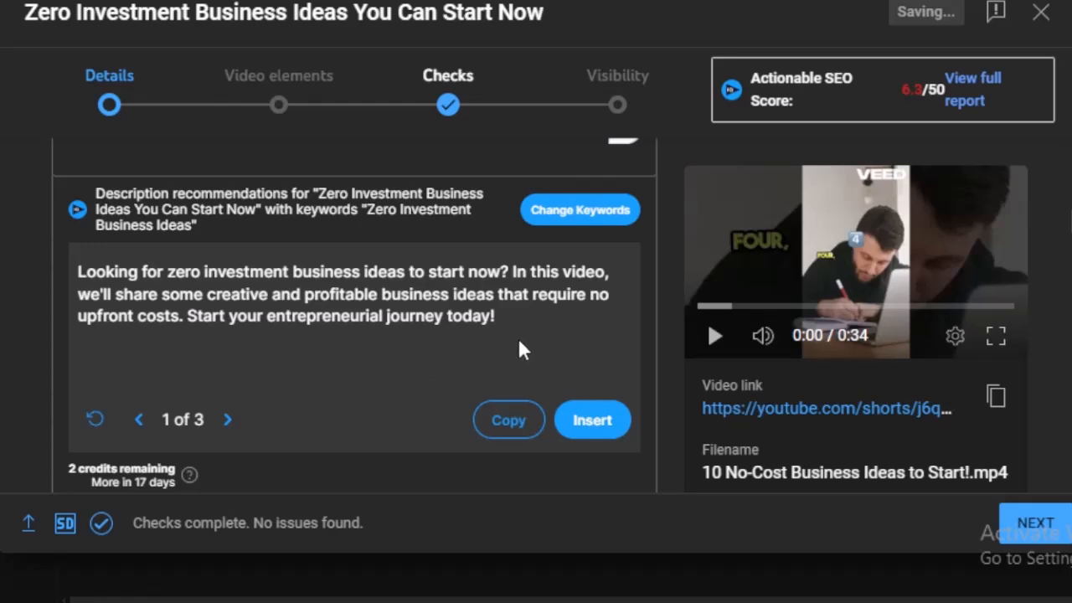
scroll(518, 338, up, 5)
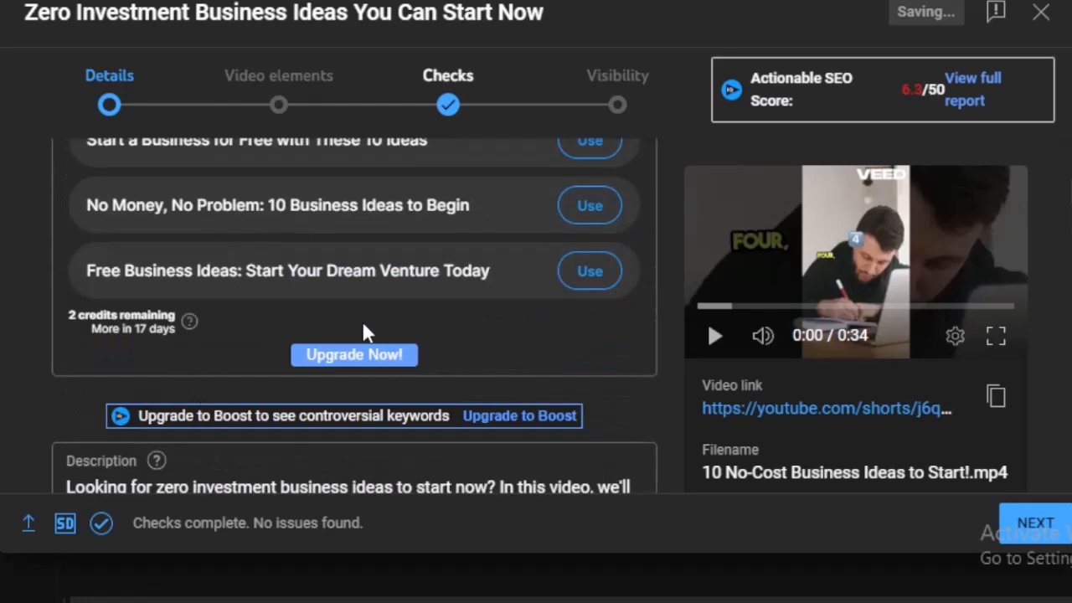
scroll(344, 331, down, 3)
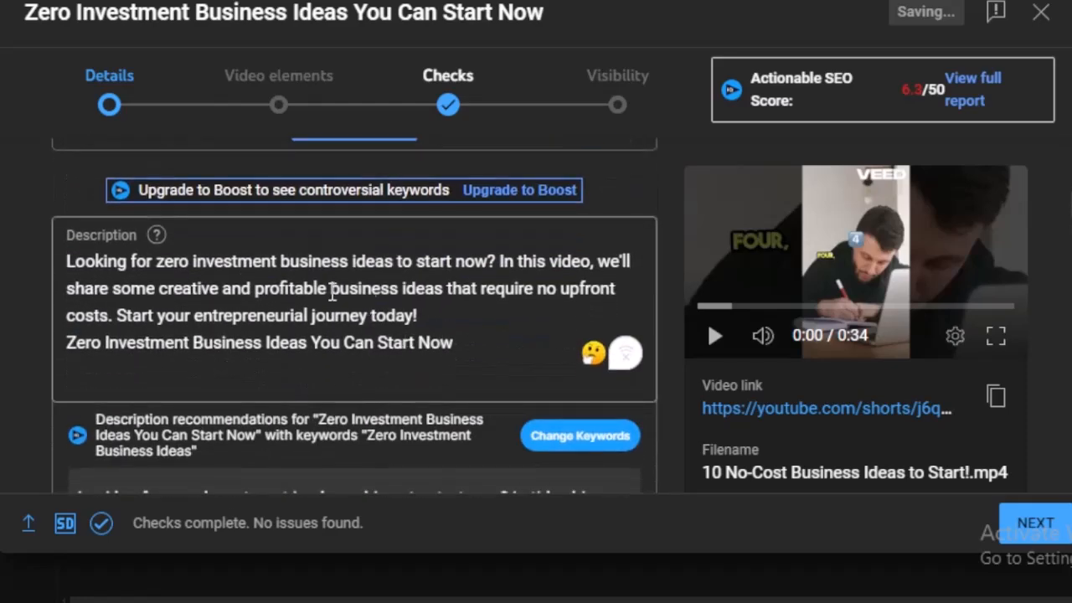
scroll(665, 311, up, 3)
Declare the video as not made for kids and answer Yes to the altered content question
scroll(661, 317, down, 10)
scroll(660, 316, down, 8)
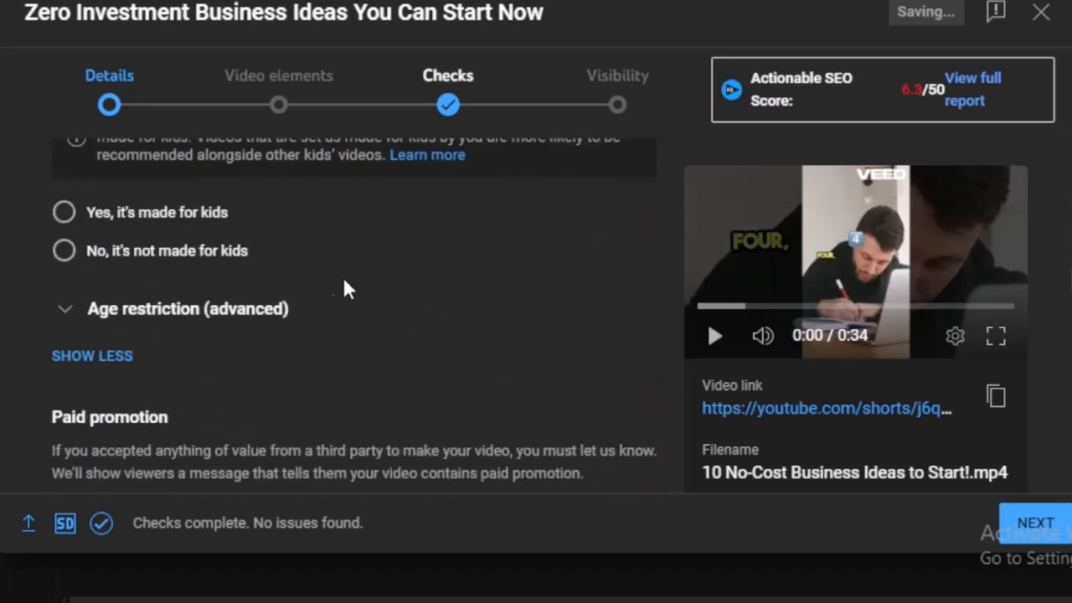
click(186, 256)
scroll(630, 295, down, 6)
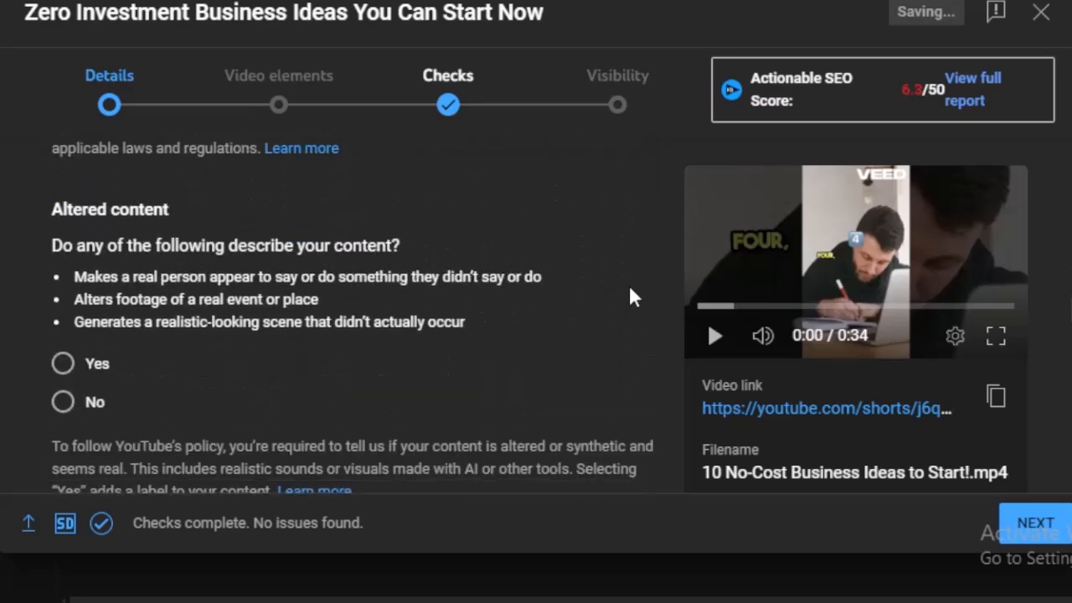
click(94, 361)
scroll(600, 291, down, 1)
Tag the video with "Zero Investment Business Ideas" and its related keywords "money", "0 investment business ideas" and "how to earn money online"
scroll(599, 300, down, 10)
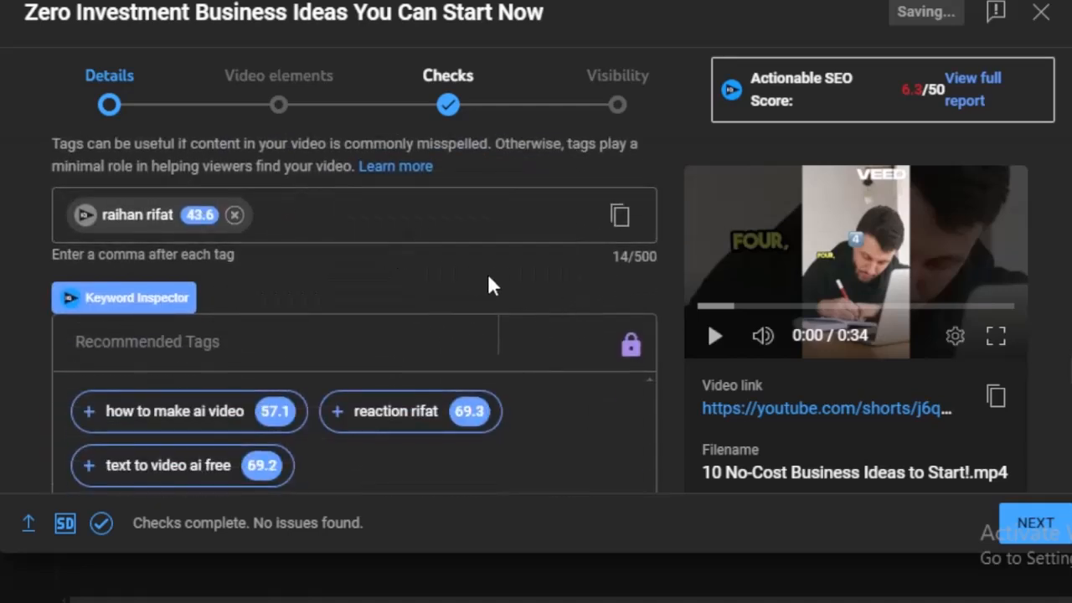
scroll(497, 281, down, 5)
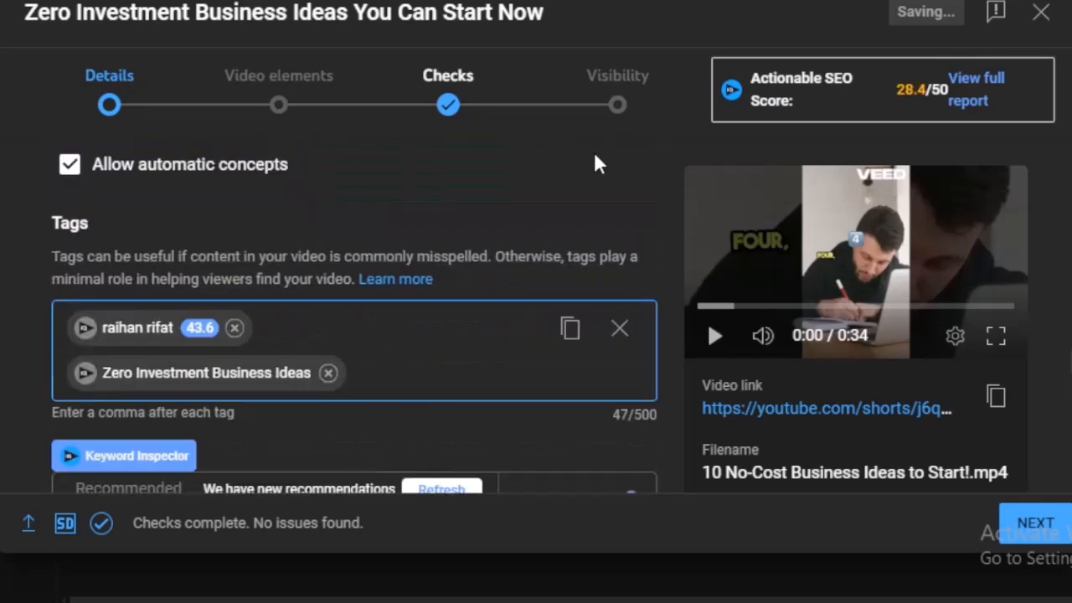
click(81, 385)
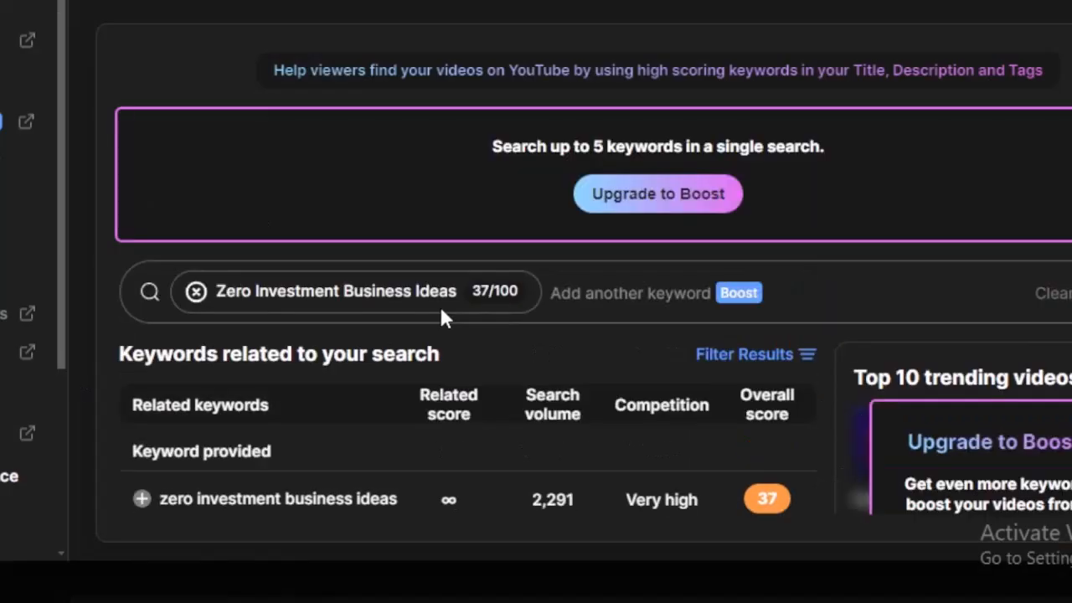
scroll(369, 403, down, 2)
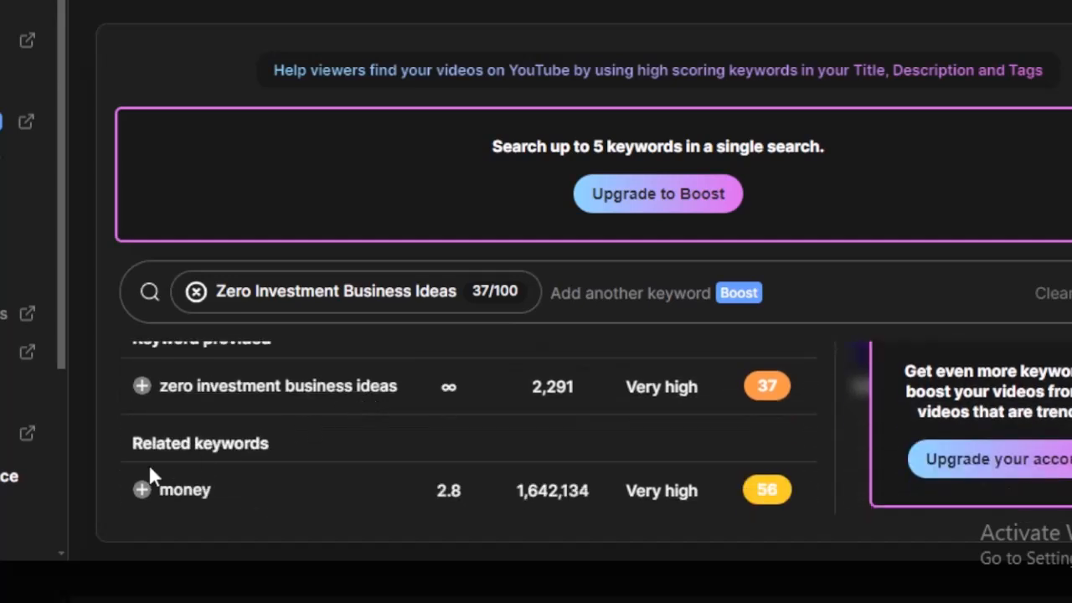
click(142, 490)
scroll(428, 402, down, 2)
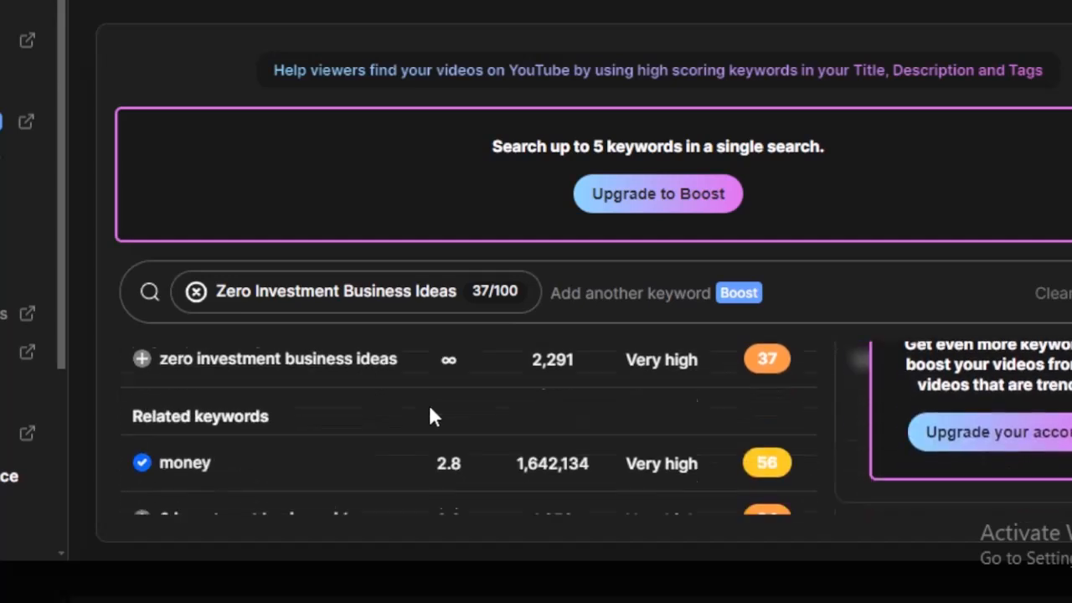
click(142, 434)
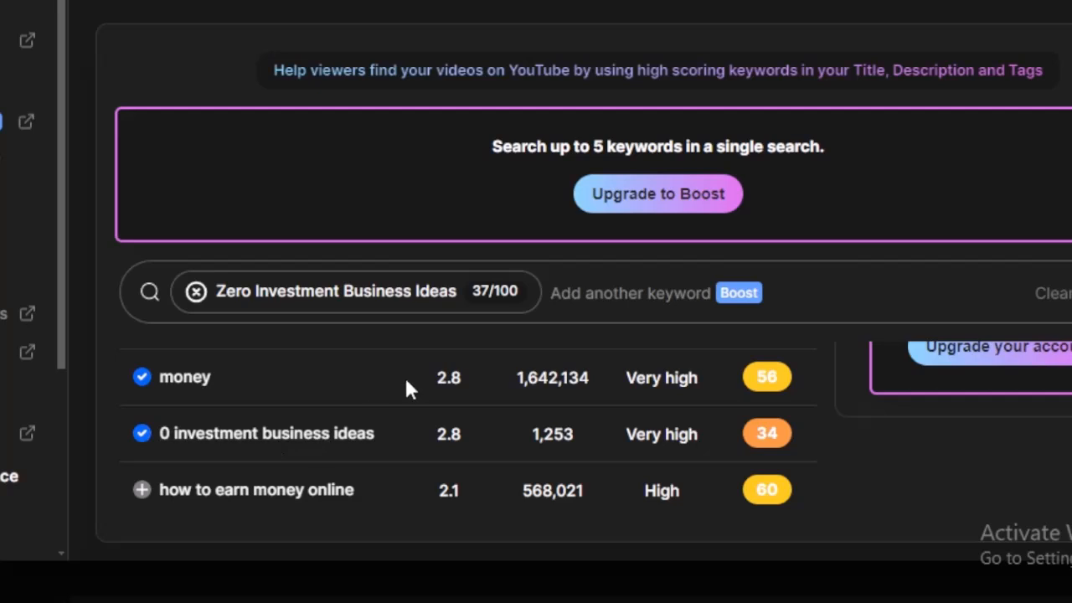
click(142, 490)
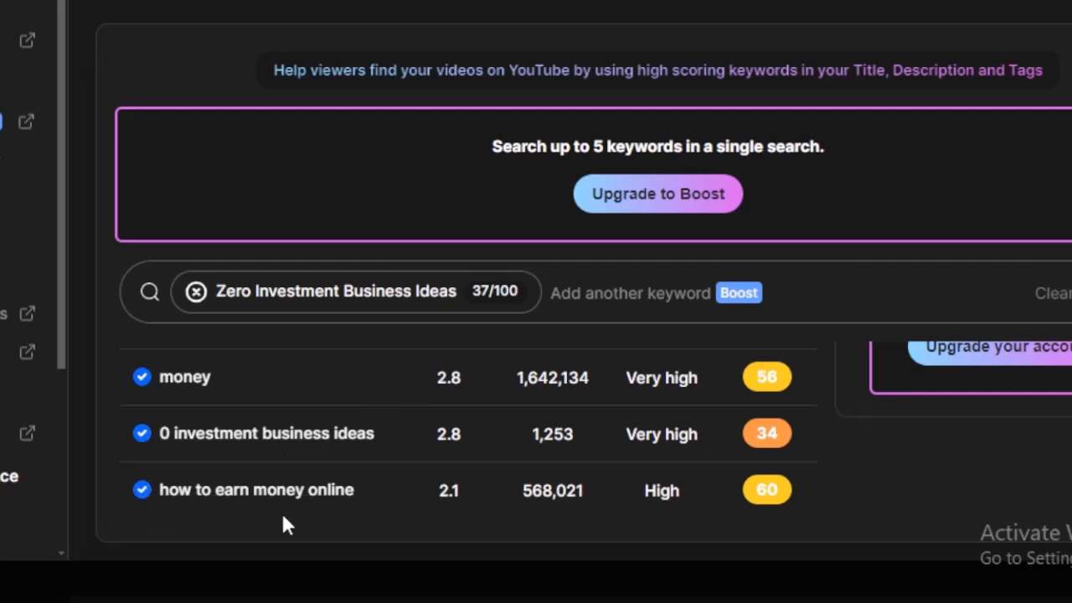
Look up keywords related to "how to earn money online" and add "make money websites", "side hustle" and "earn money from google news" as tags
click(335, 492)
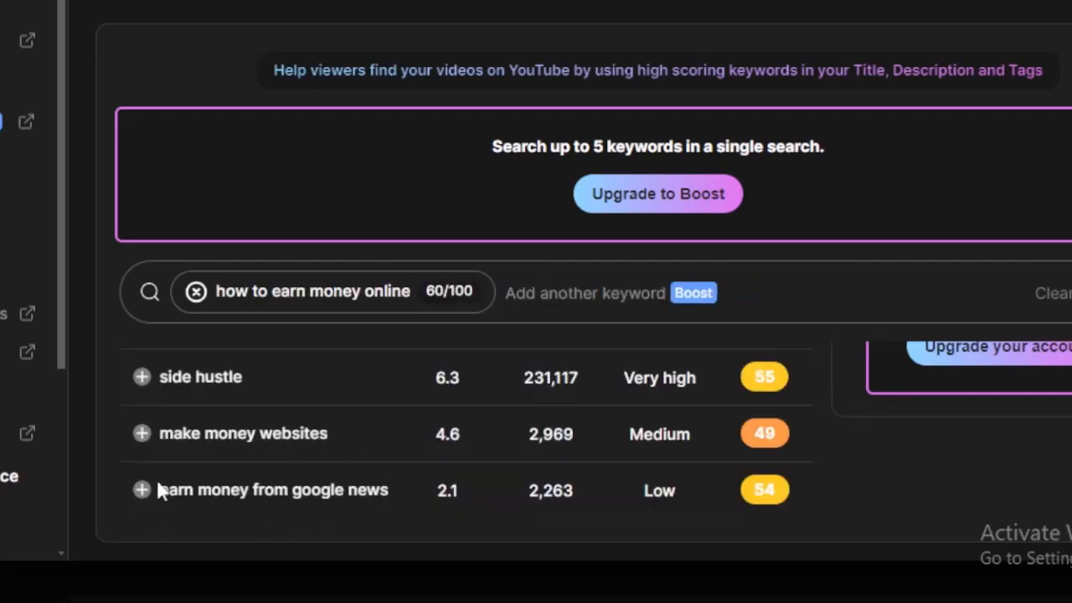
click(142, 434)
click(142, 377)
click(142, 490)
Look up keywords related to "side hustle" and add "making money online", "side hustle annie" and "side hustle jules leblanc" as tags
click(220, 379)
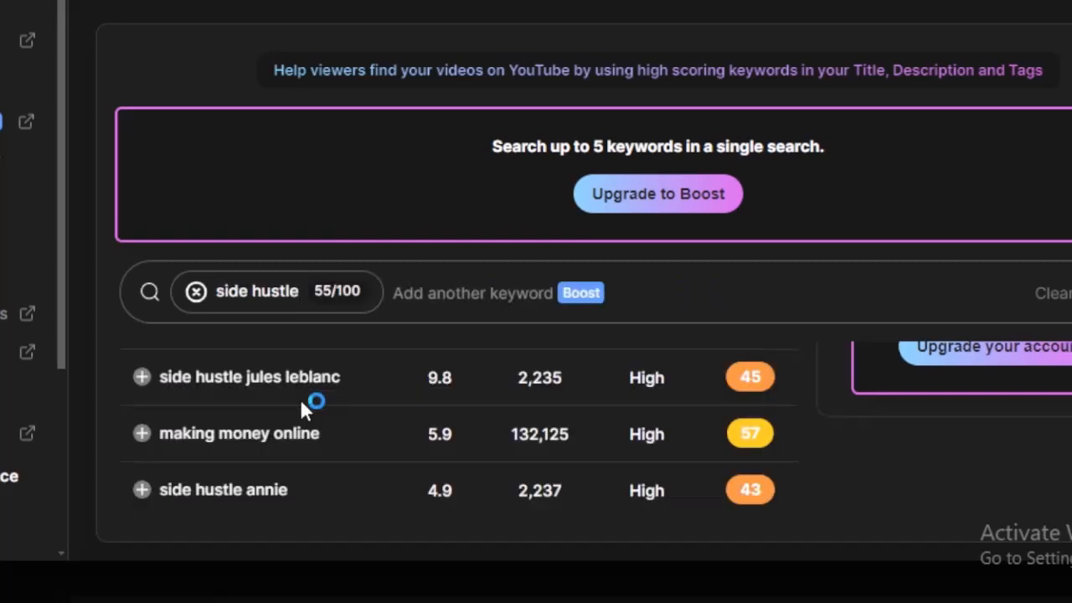
click(142, 433)
click(142, 490)
click(142, 377)
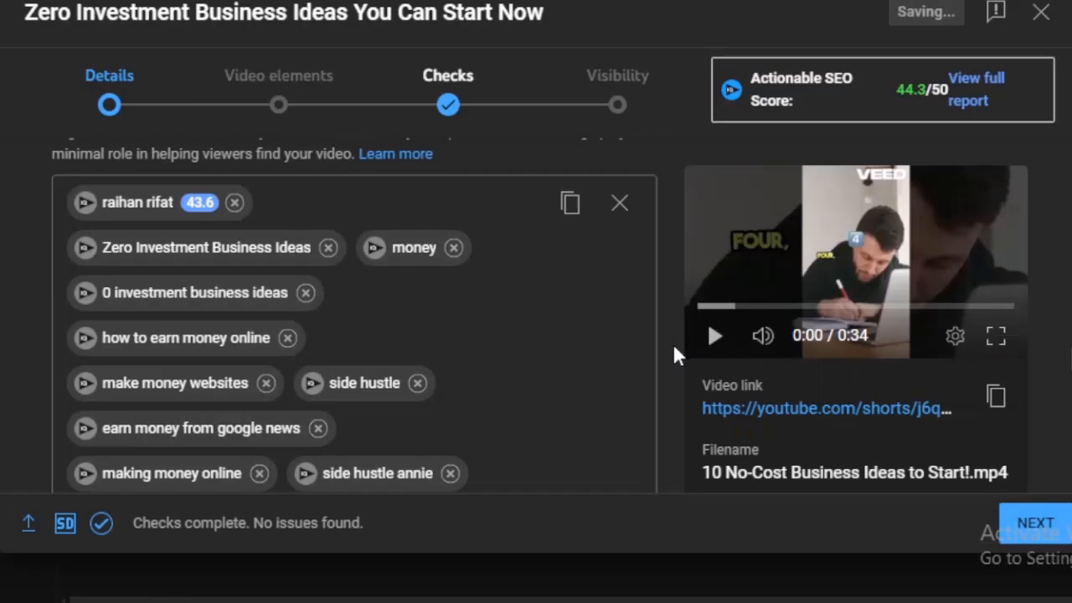
Add "AI Tiktok Video Generator Free" as the related video and proceed through the checks to the visibility settings
scroll(672, 340, down, 5)
scroll(672, 343, down, 15)
click(1035, 526)
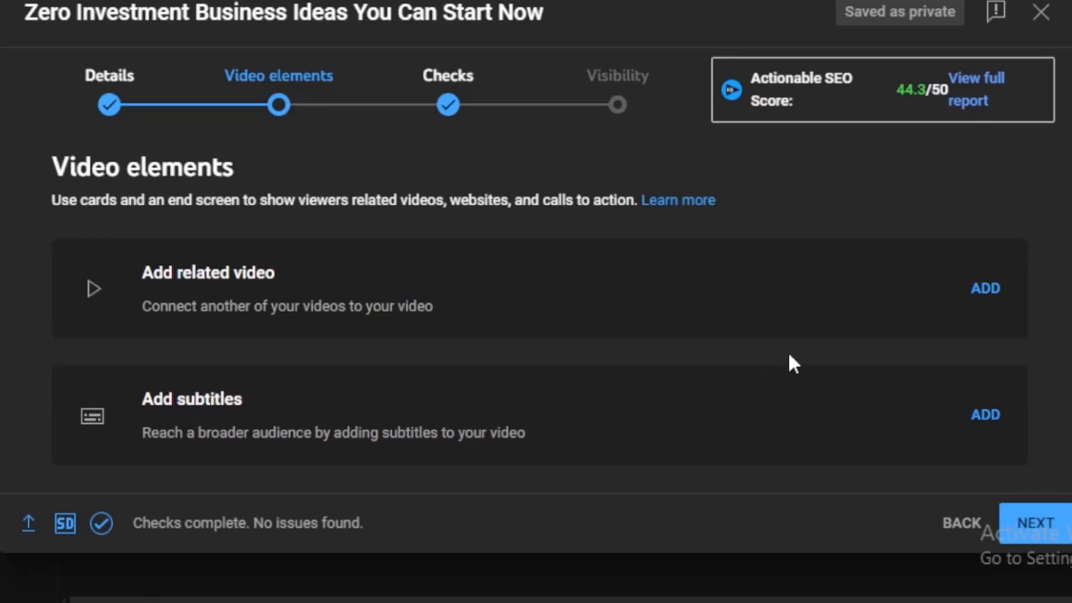
click(990, 293)
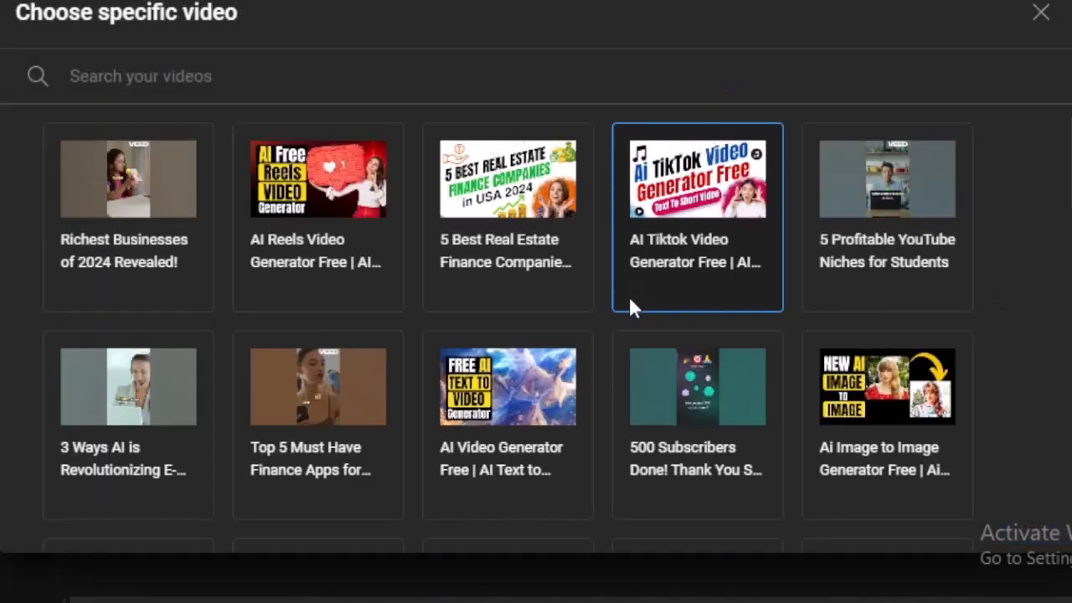
click(687, 247)
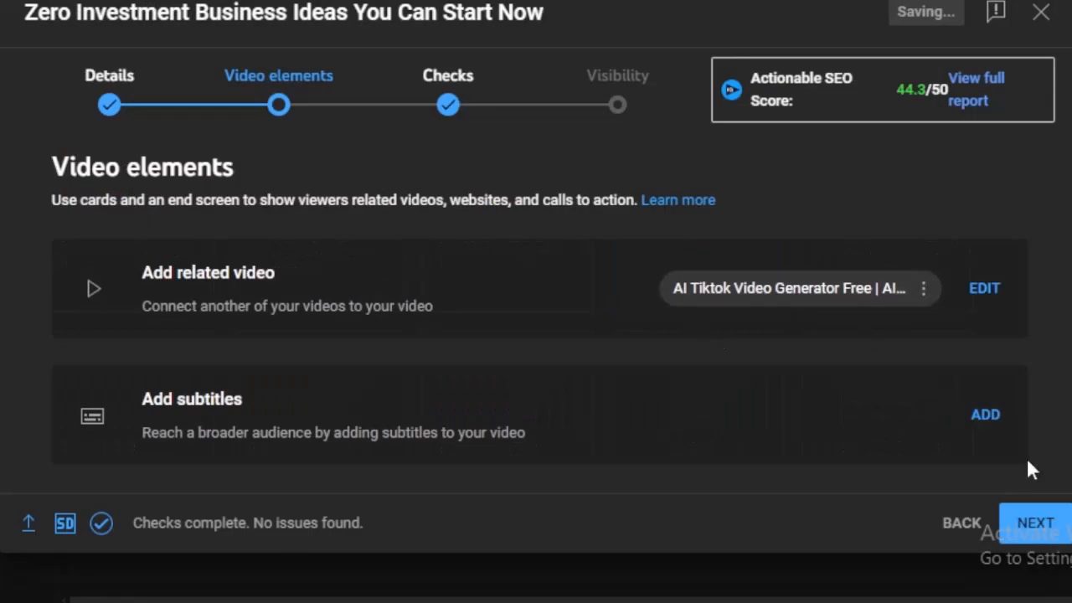
click(1057, 520)
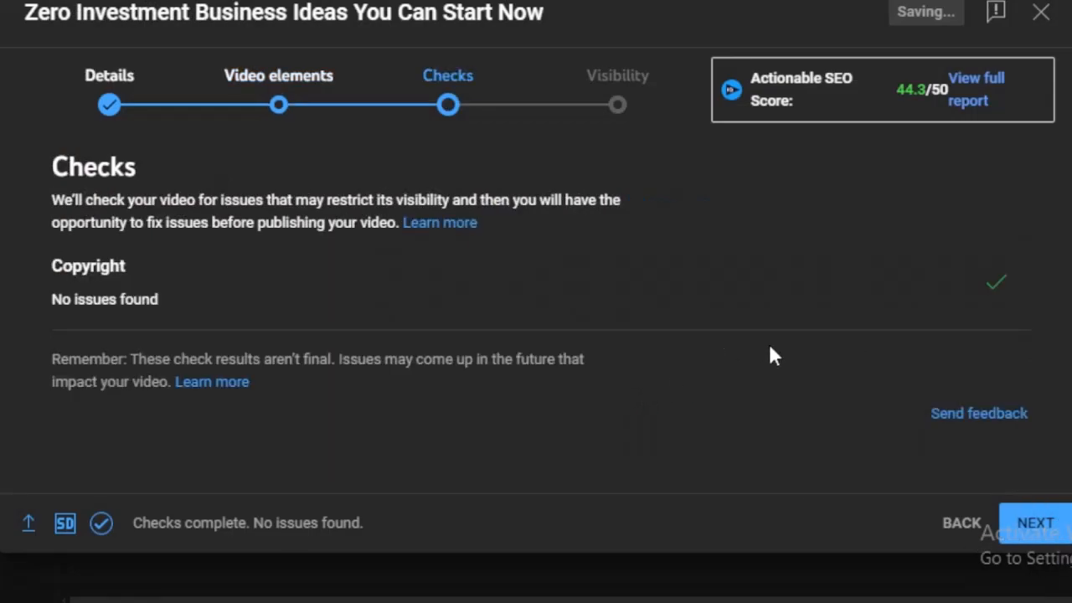
click(1045, 533)
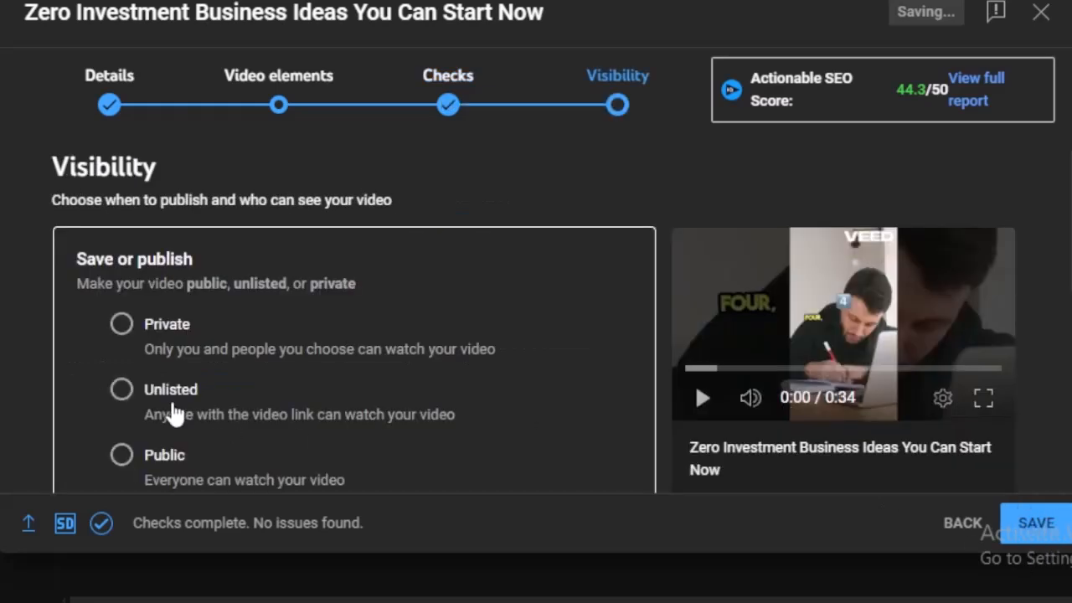
Save the video with Unlisted visibility and open the details of the uploaded "Zero Investment Business Ideas" Short
scroll(103, 268, down, 3)
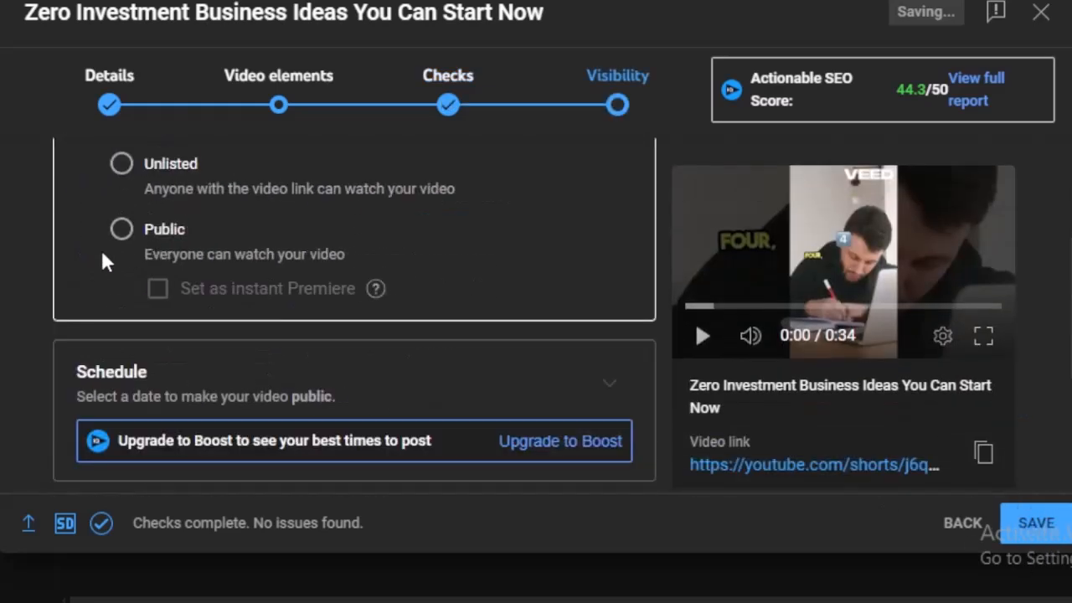
scroll(467, 290, up, 2)
click(460, 287)
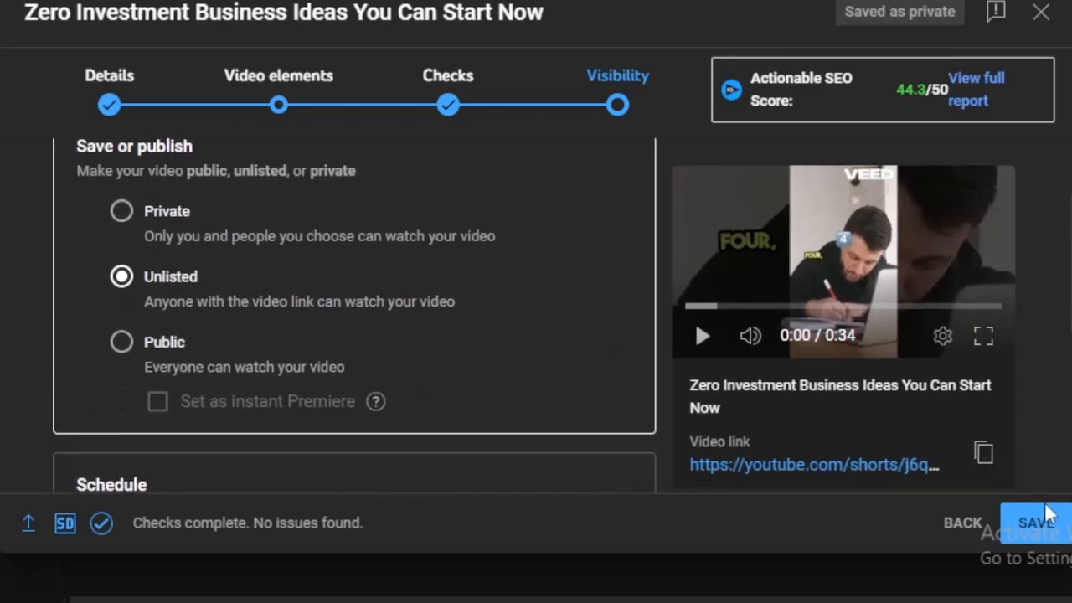
click(1052, 533)
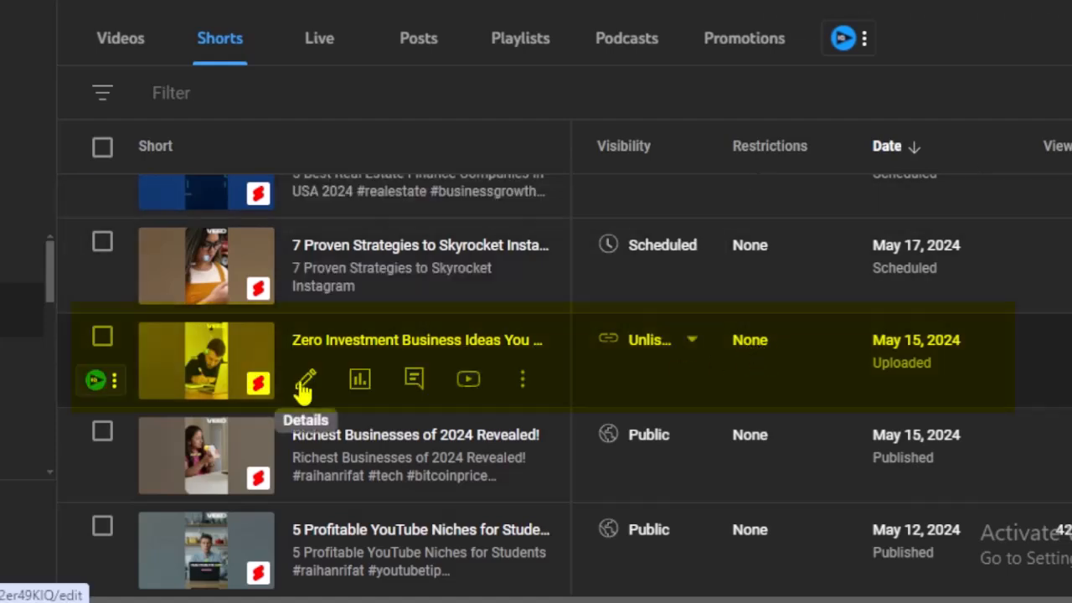
click(324, 397)
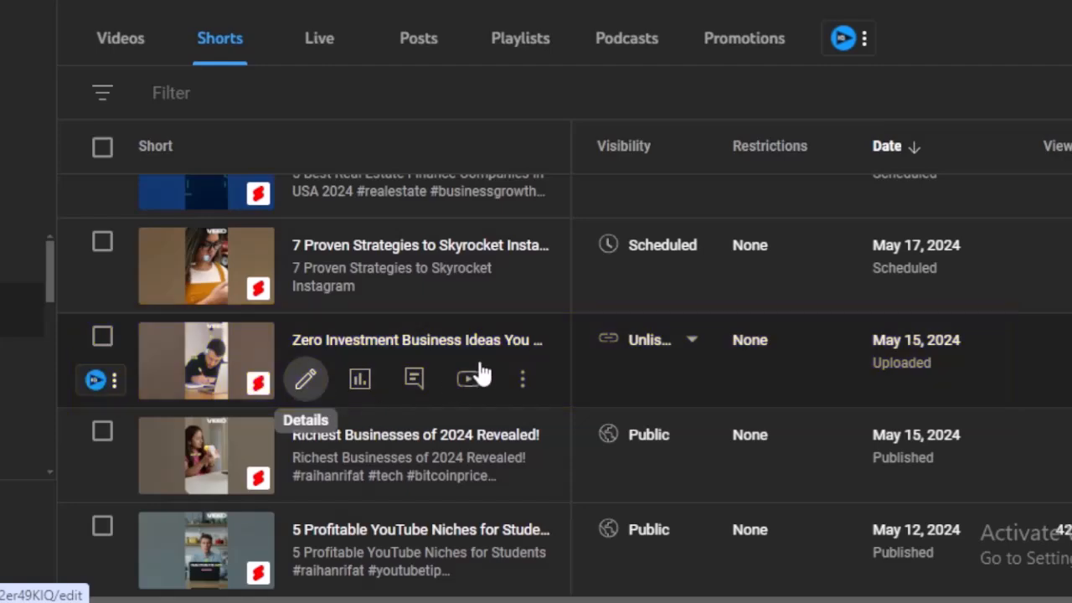
Review the Short's details, including its audience, visibility, related video, tags and language settings
scroll(856, 264, down, 5)
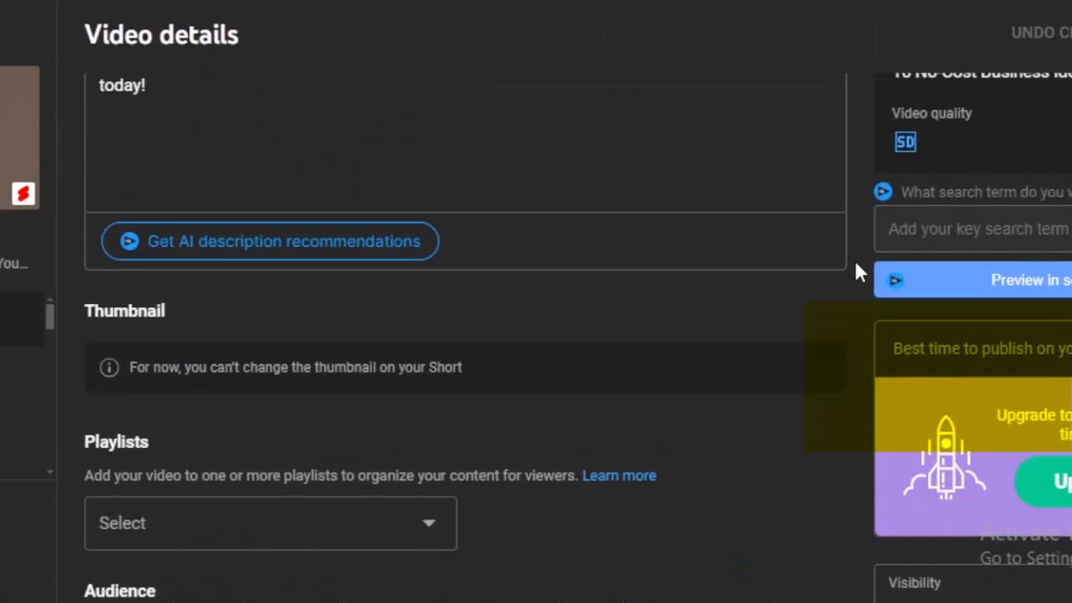
scroll(854, 271, down, 4)
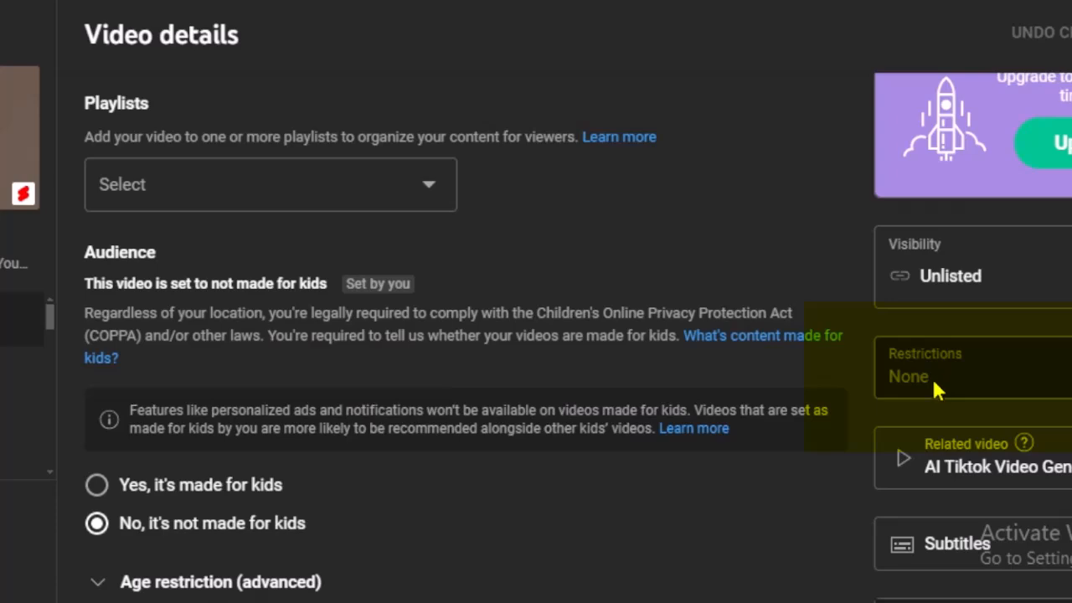
scroll(804, 310, down, 10)
scroll(847, 304, down, 6)
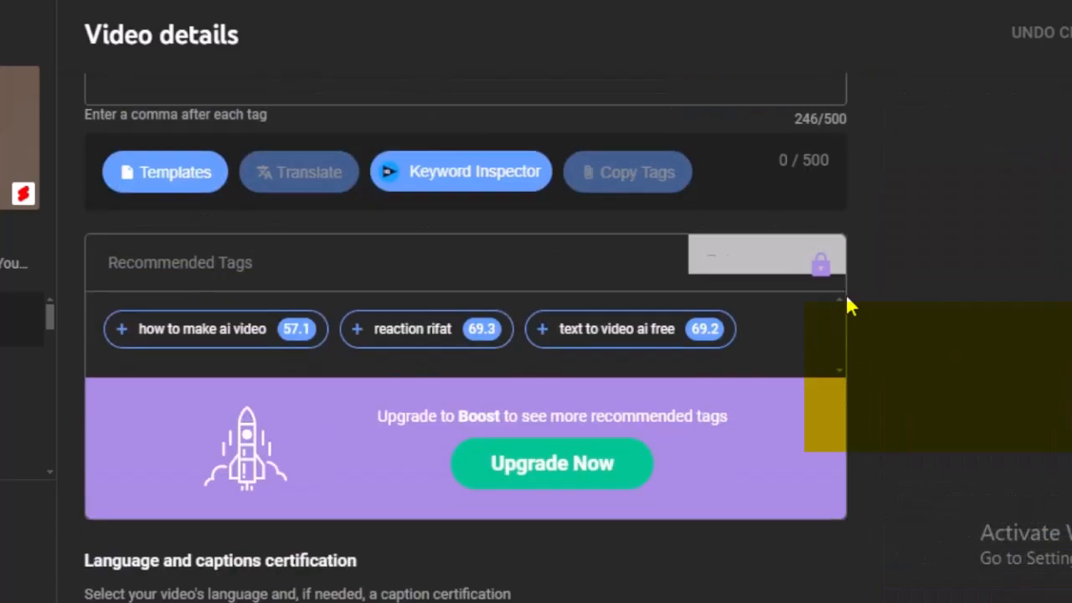
scroll(851, 289, down, 4)
scroll(852, 295, up, 4)
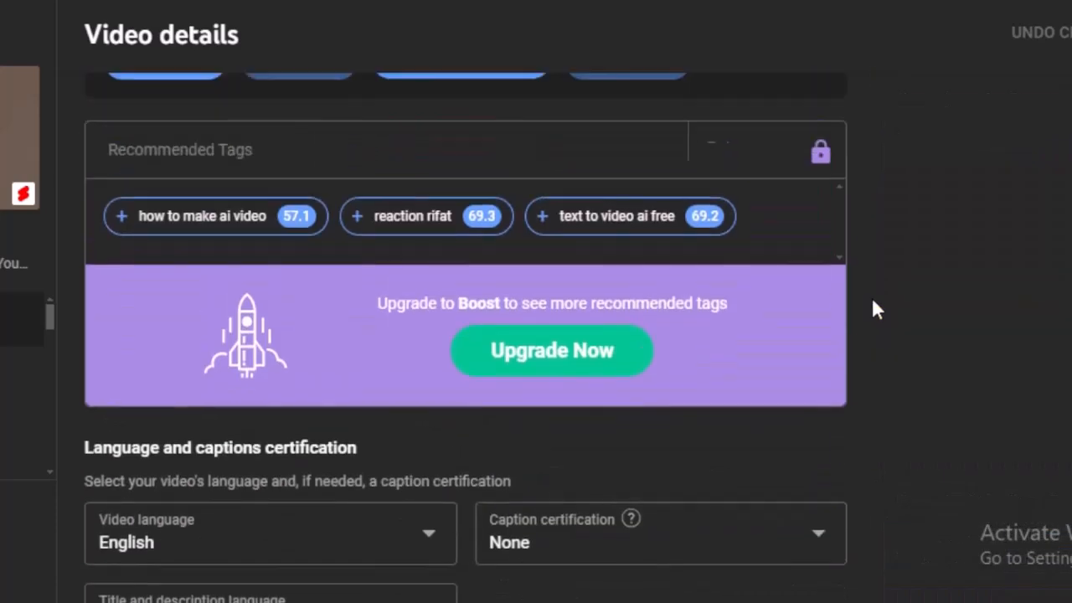
scroll(865, 308, up, 2)
scroll(871, 312, up, 15)
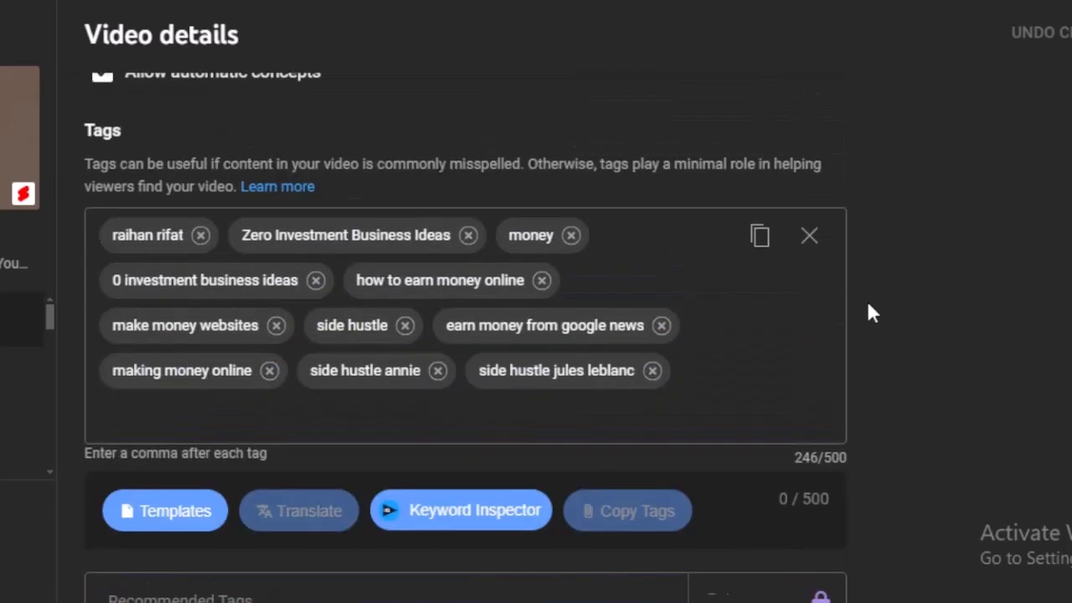
scroll(865, 307, up, 1)
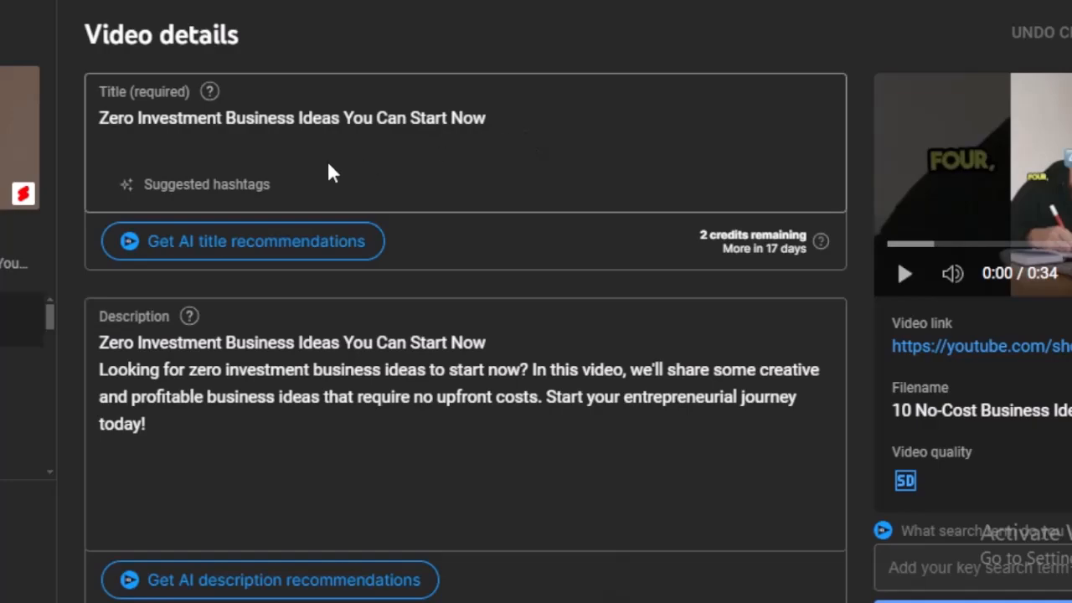
Add all the suggested hashtags, #tech, #shopifyalternative and #bitcoinprice, to the video's title
click(216, 185)
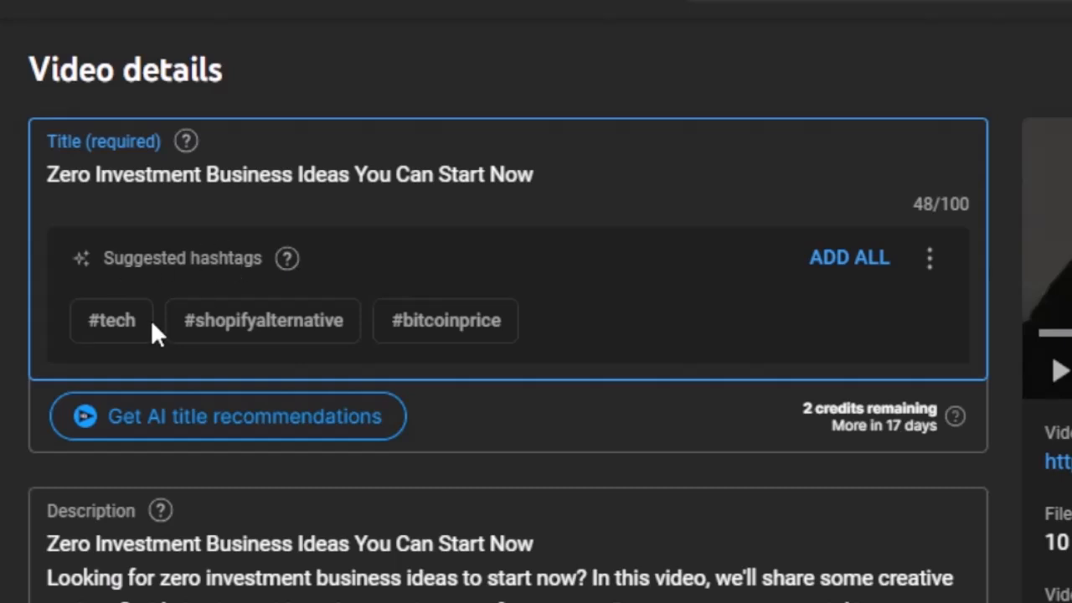
click(849, 257)
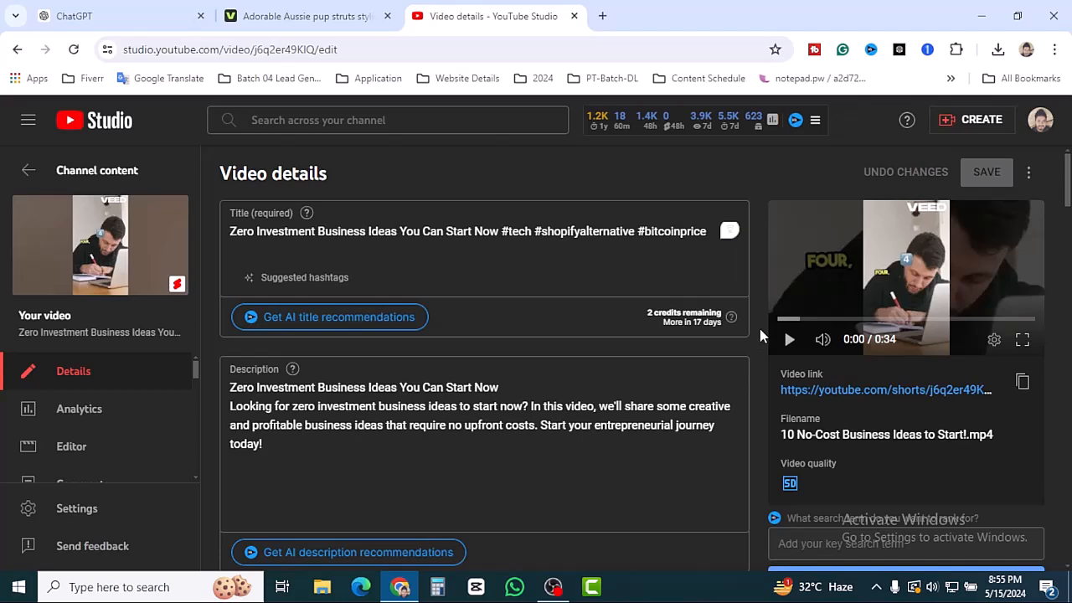
scroll(758, 376, down, 3)
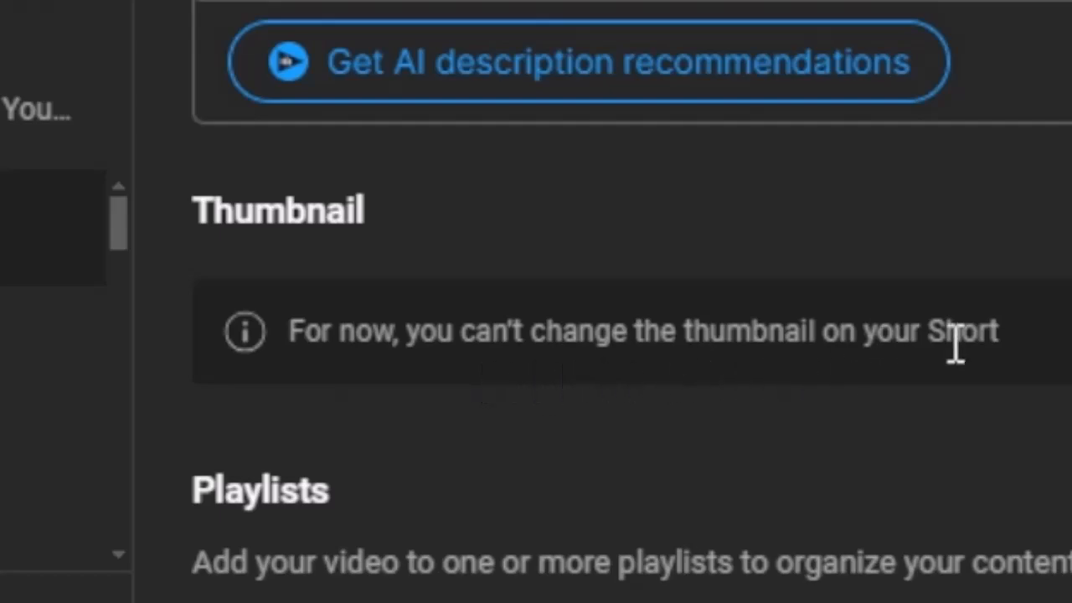
scroll(632, 301, up, 5)
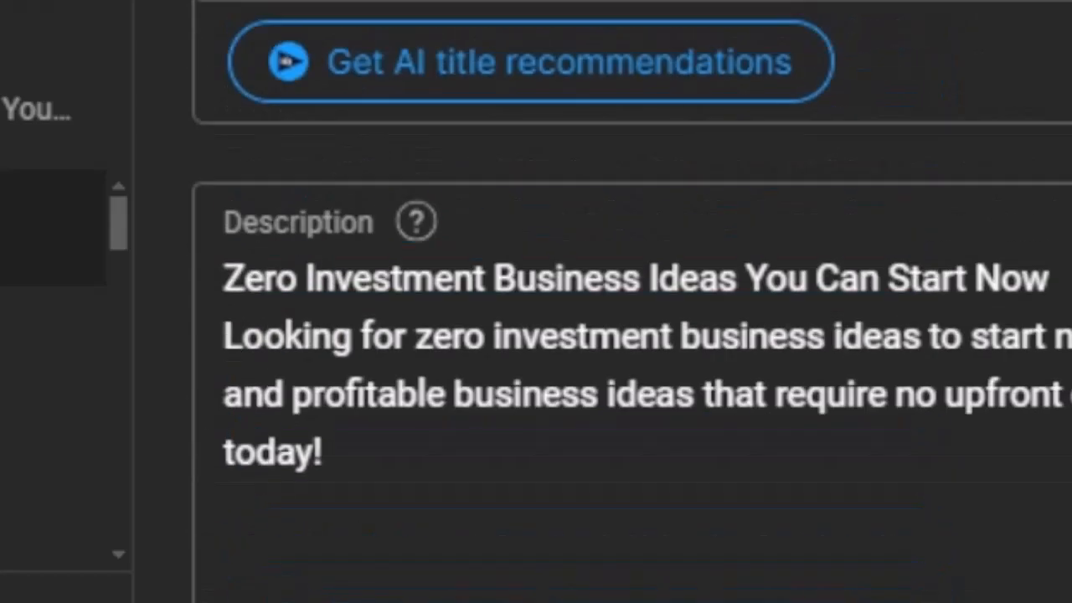